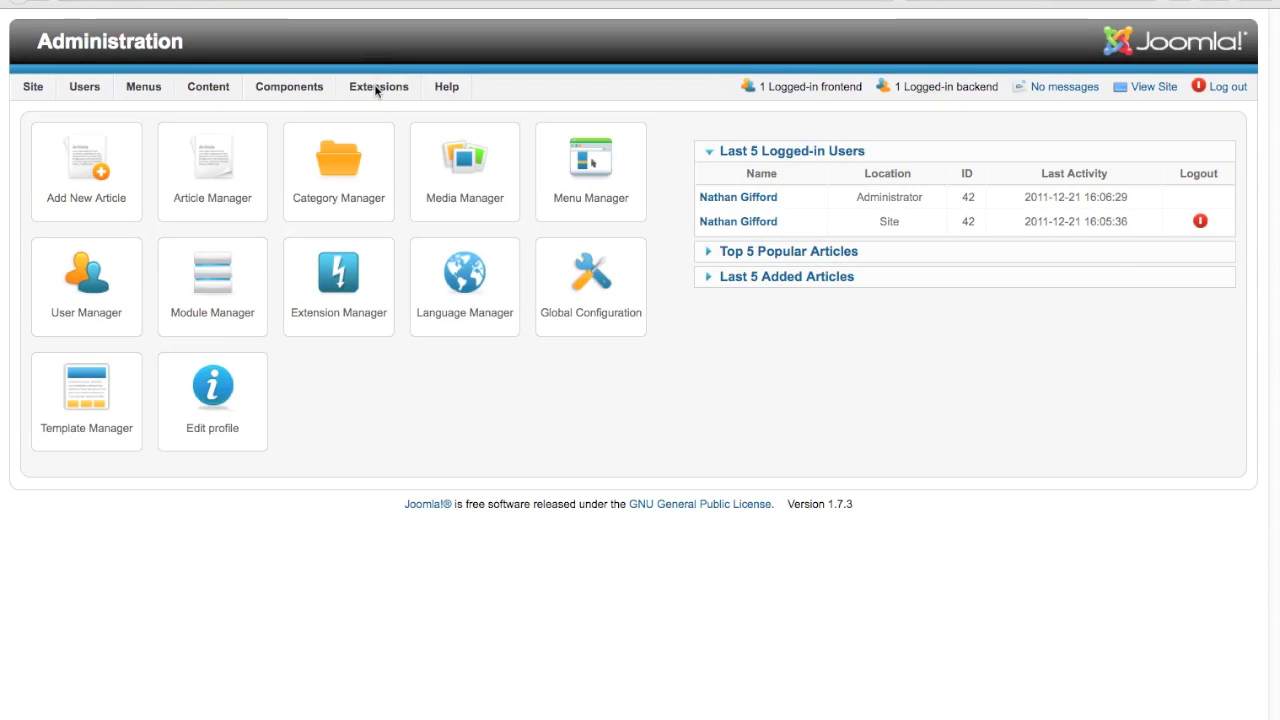
Choose plg_dtregimport1_1.zip from DT Register > plg_dtregimport in the extension installer and upload it.
{"action": "mouse_move", "coordinate": [377, 90]}
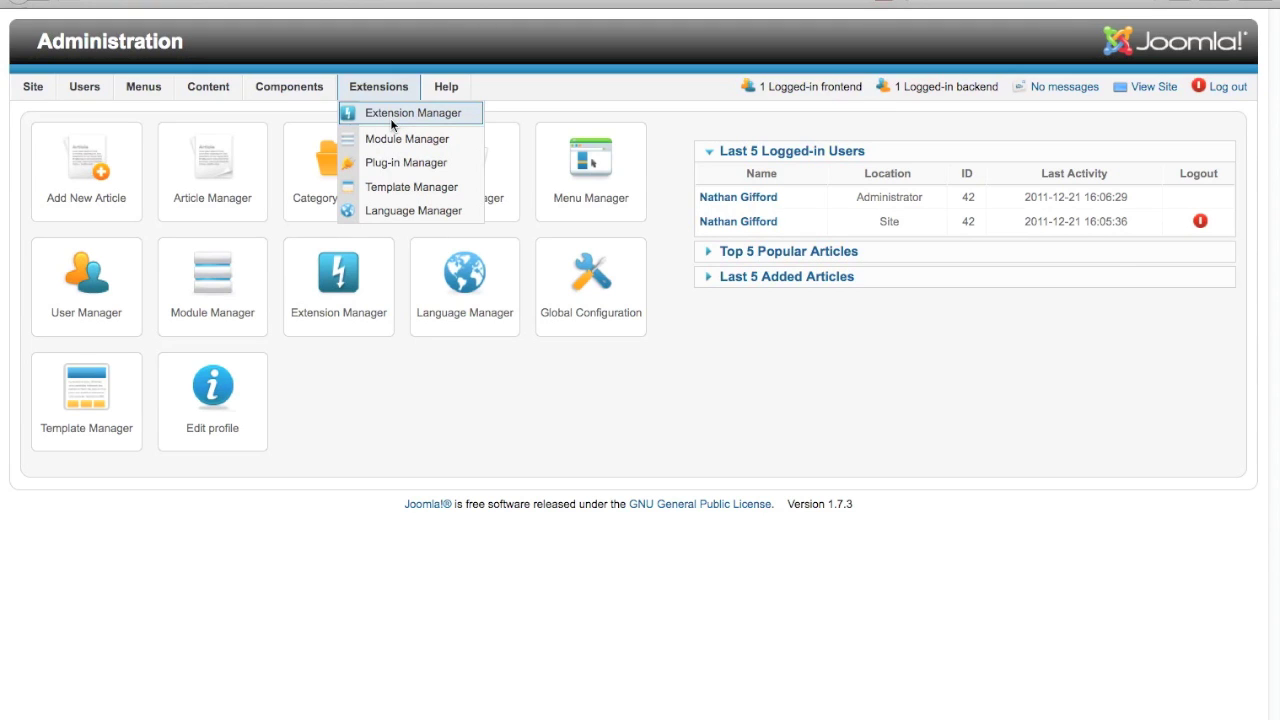
{"action": "left_click", "coordinate": [391, 124]}
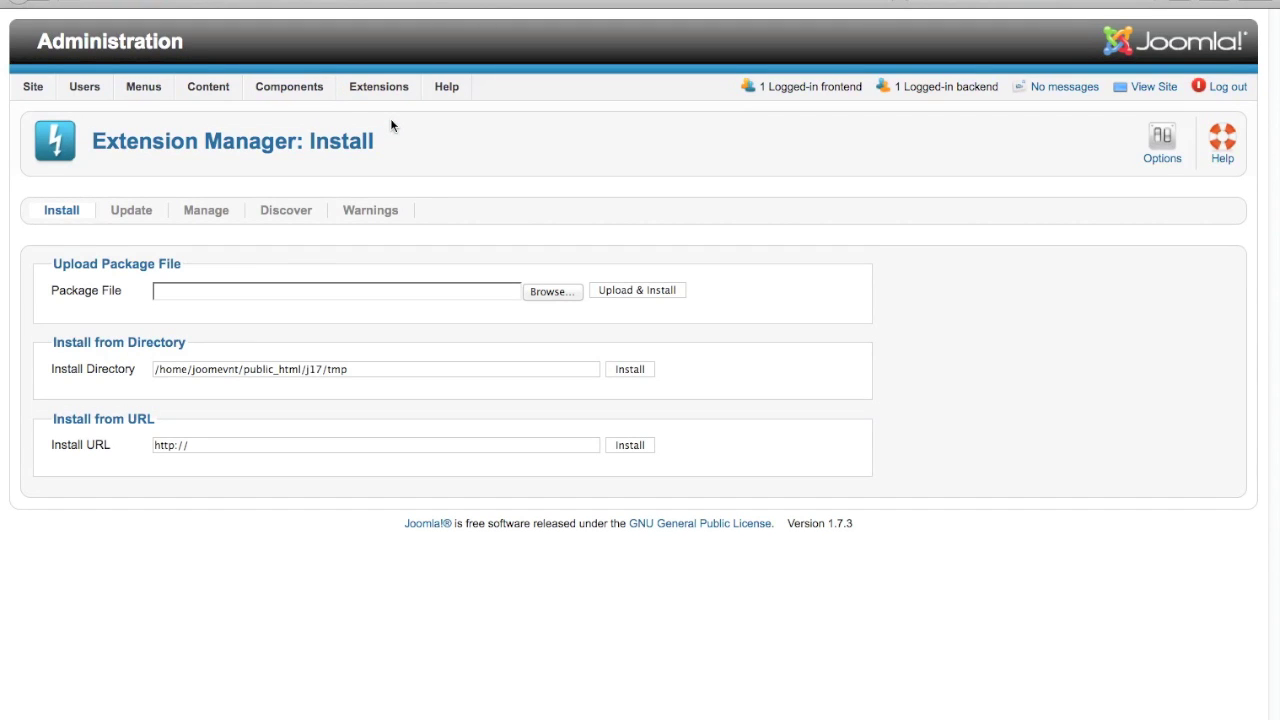
{"action": "left_click", "coordinate": [543, 290]}
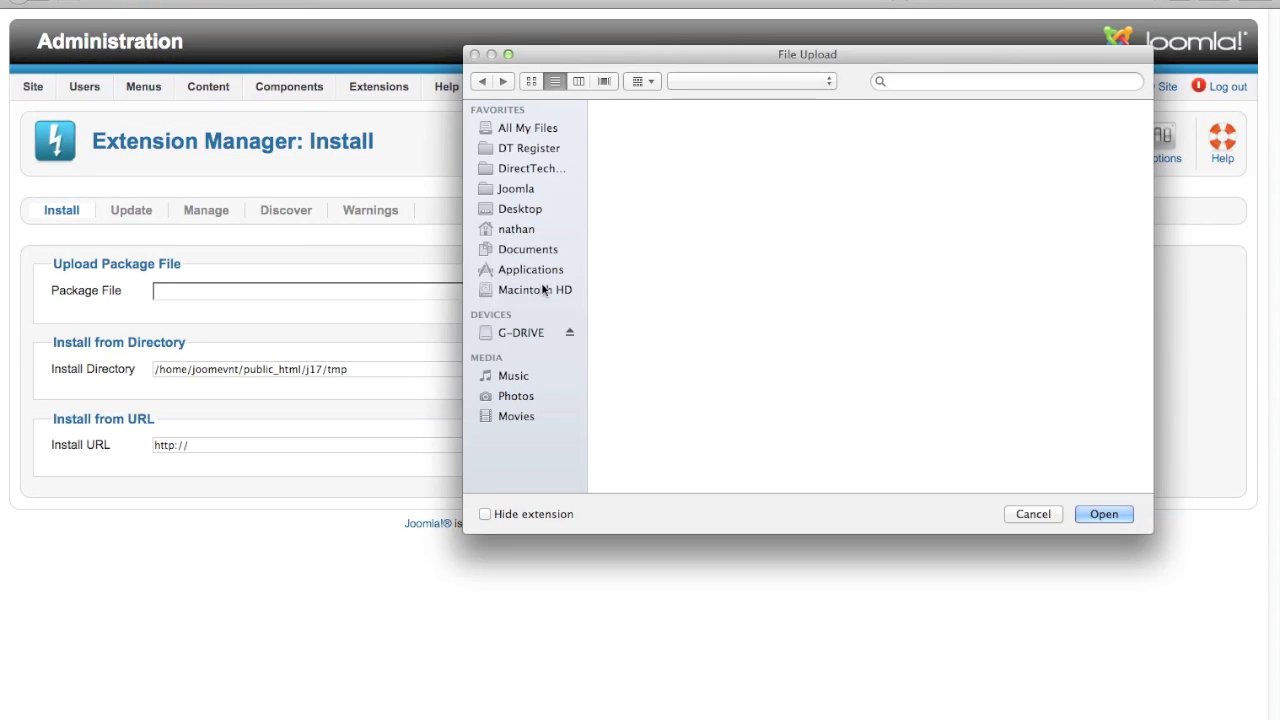
{"action": "left_click", "coordinate": [524, 190]}
{"action": "left_click", "coordinate": [531, 148]}
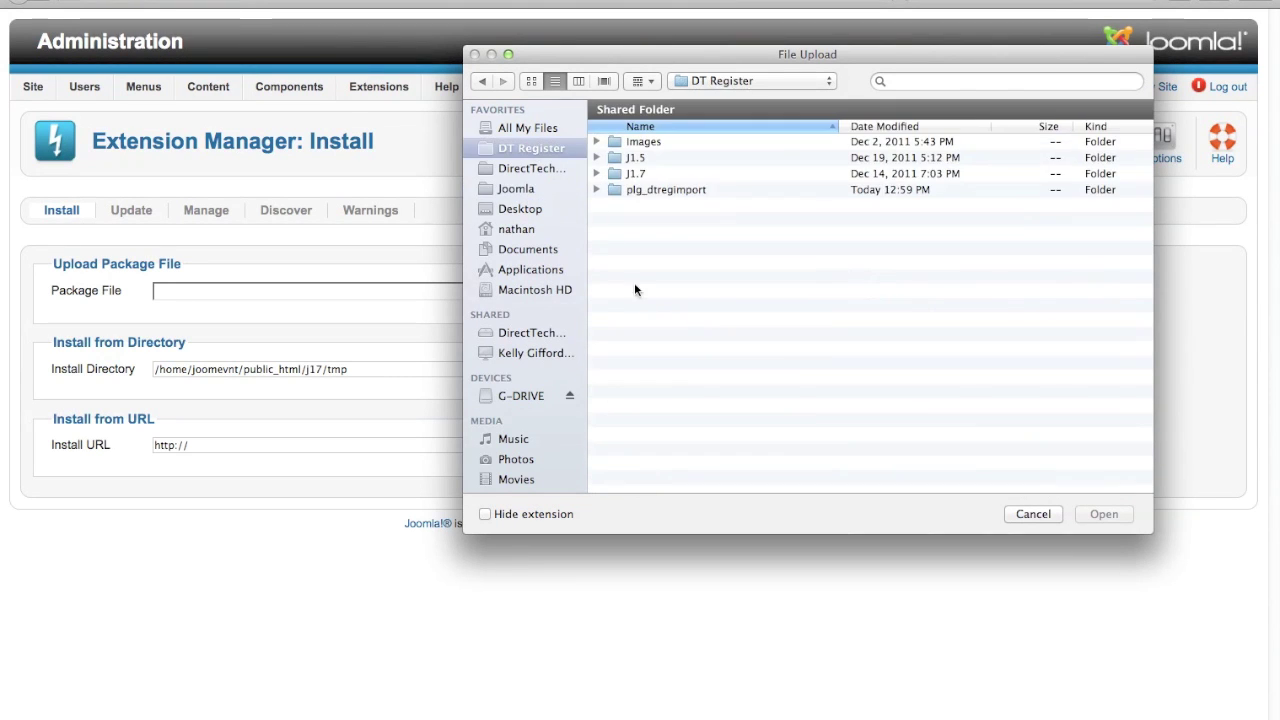
{"action": "scroll", "coordinate": [700, 428], "scroll_direction": "down", "scroll_amount": 5}
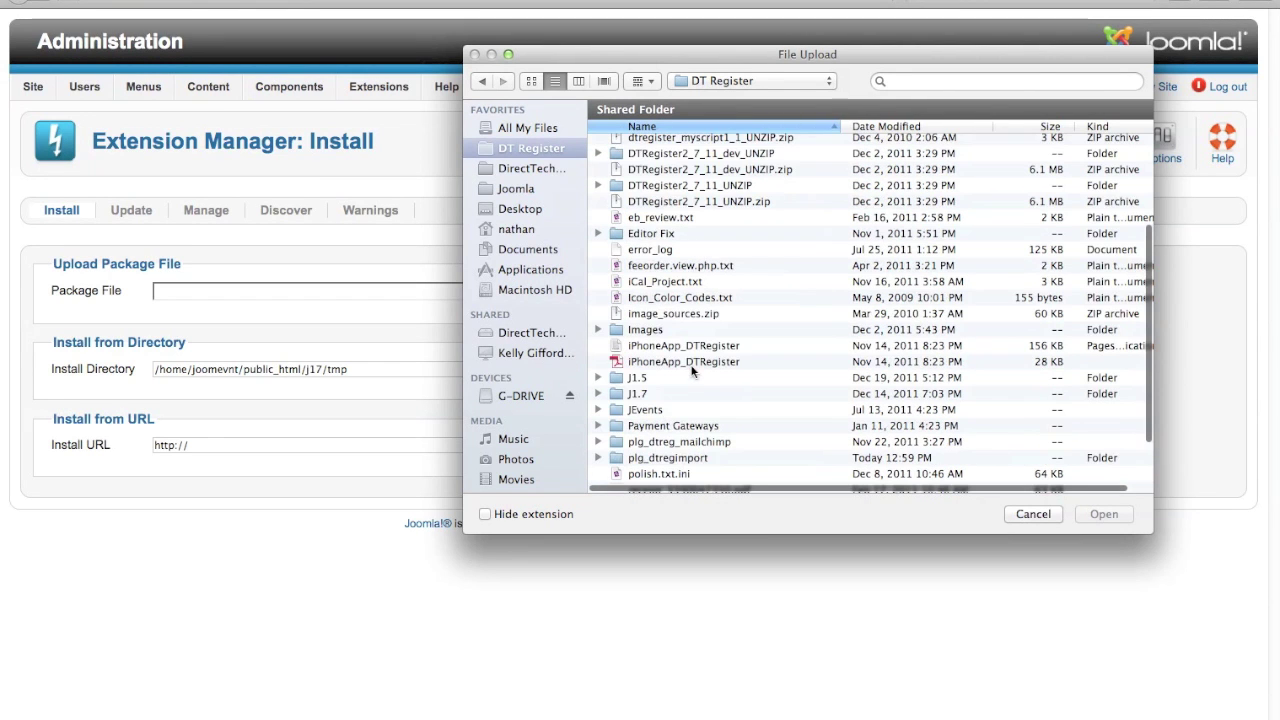
{"action": "double_click", "coordinate": [683, 458]}
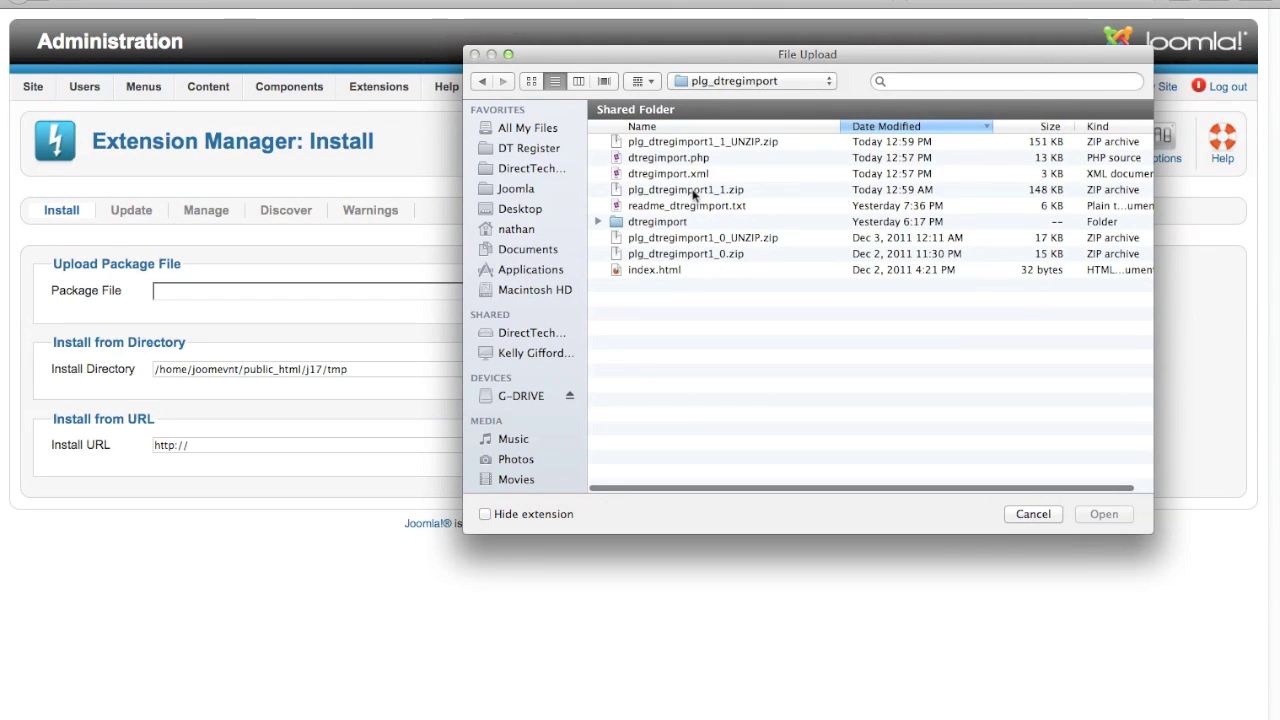
{"action": "left_click", "coordinate": [691, 190]}
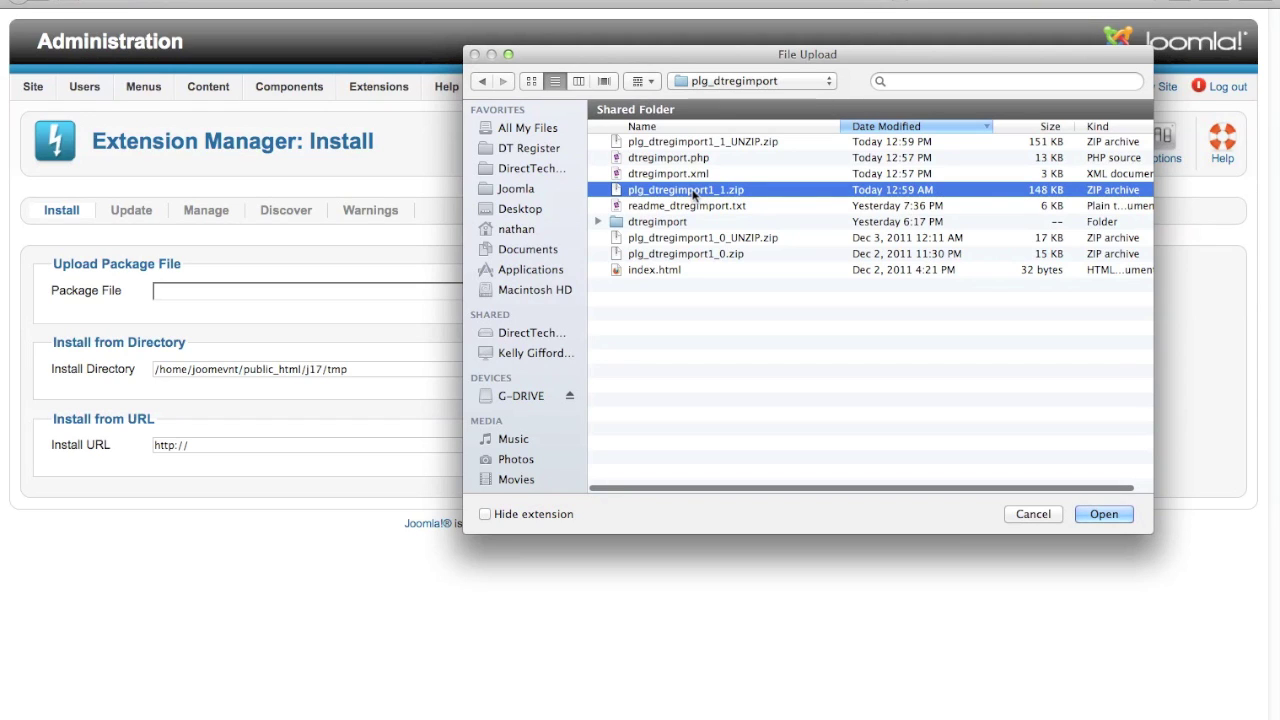
{"action": "key", "text": "Return"}
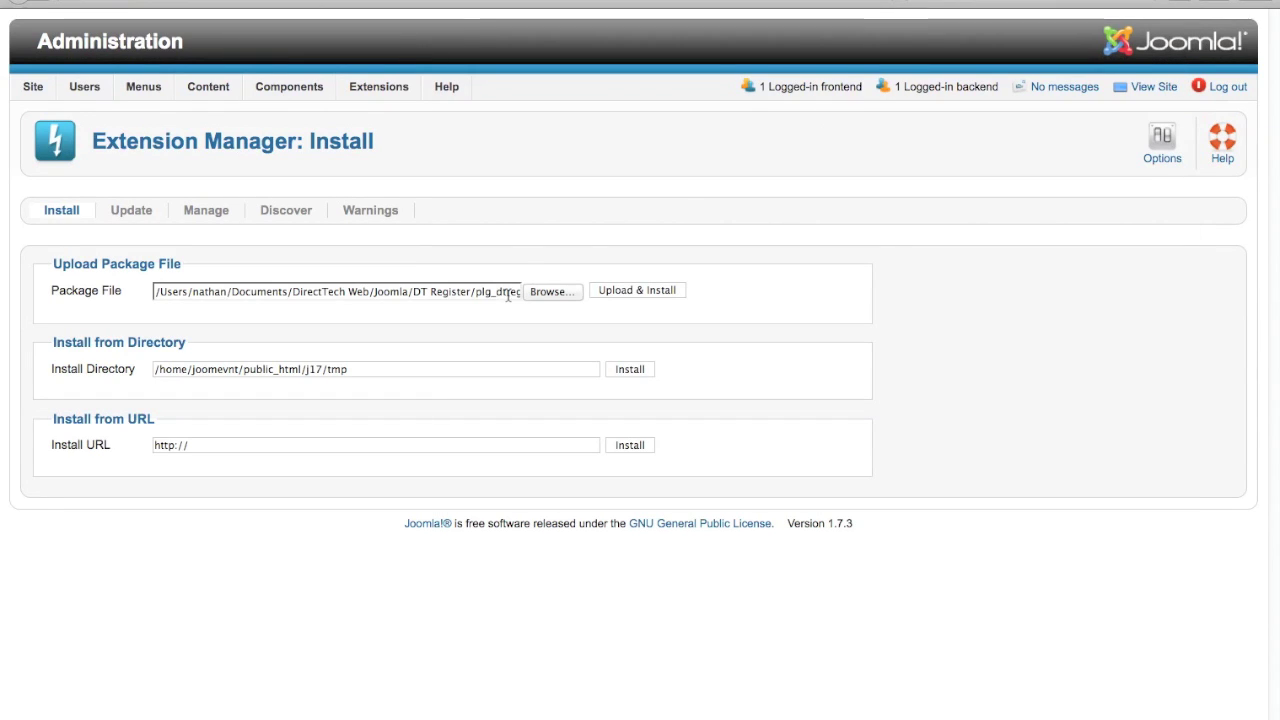
{"action": "left_click", "coordinate": [636, 291]}
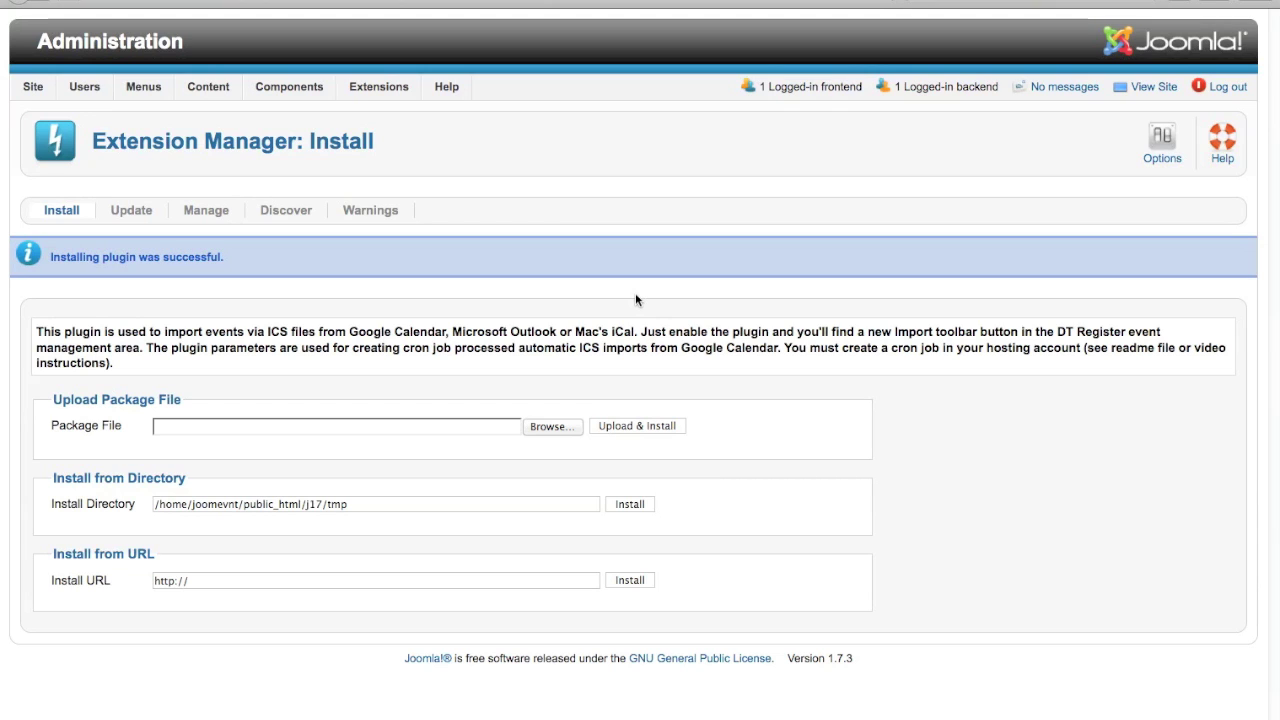
Display the installed DT Register extensions, including the System - DT Register ICS Import plugin 1.1.
{"action": "left_click", "coordinate": [206, 211]}
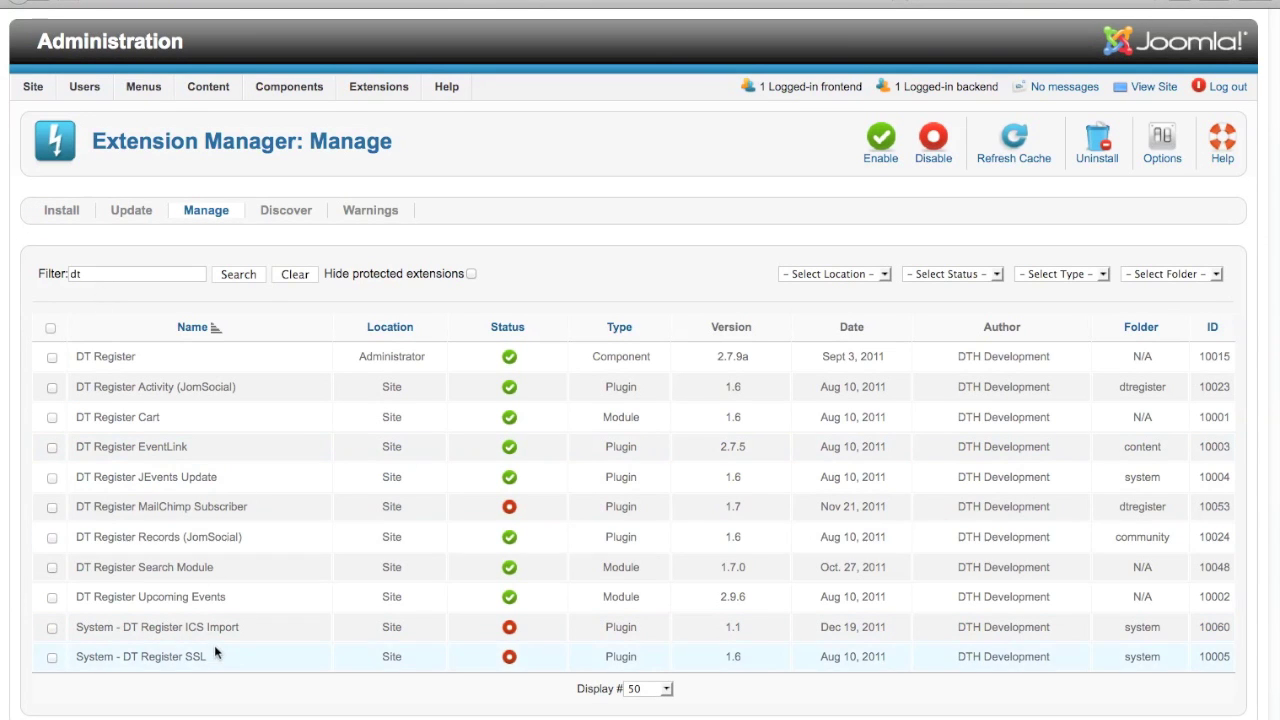
{"action": "mouse_move", "coordinate": [220, 637]}
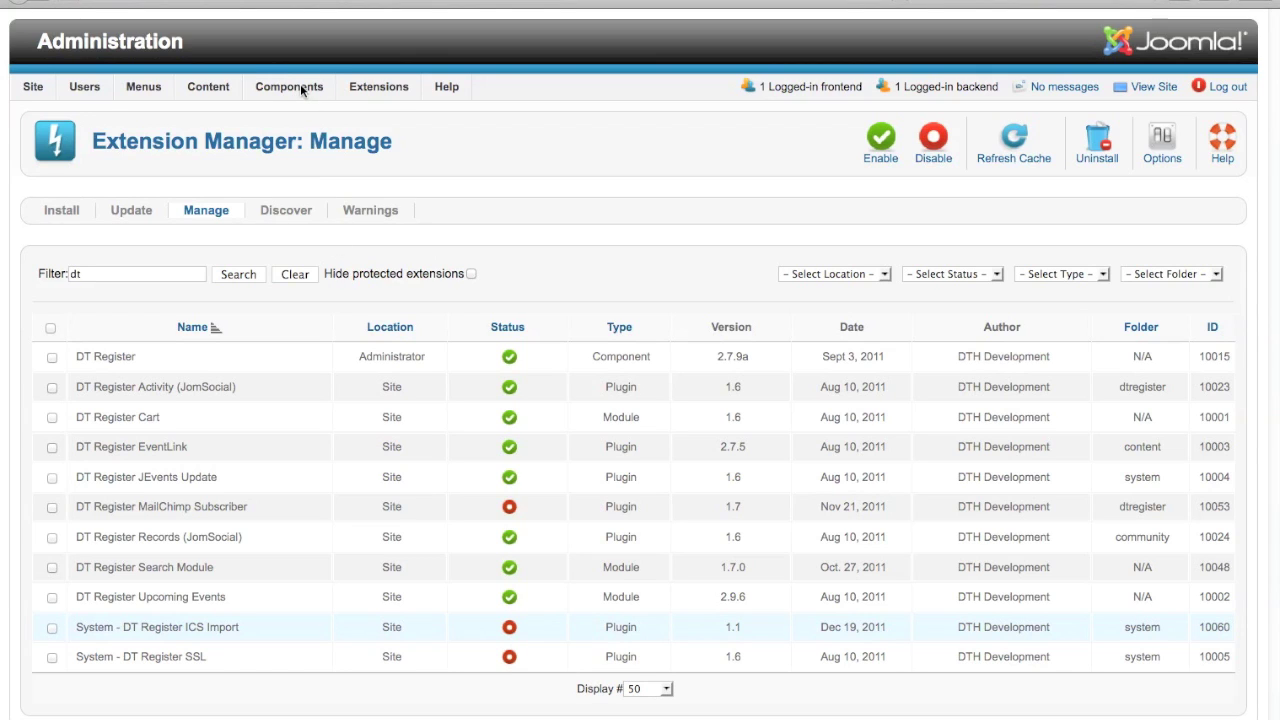
Open the System - DT Register ICS Import plug-in from the Plug-in Manager list.
{"action": "mouse_move", "coordinate": [372, 88]}
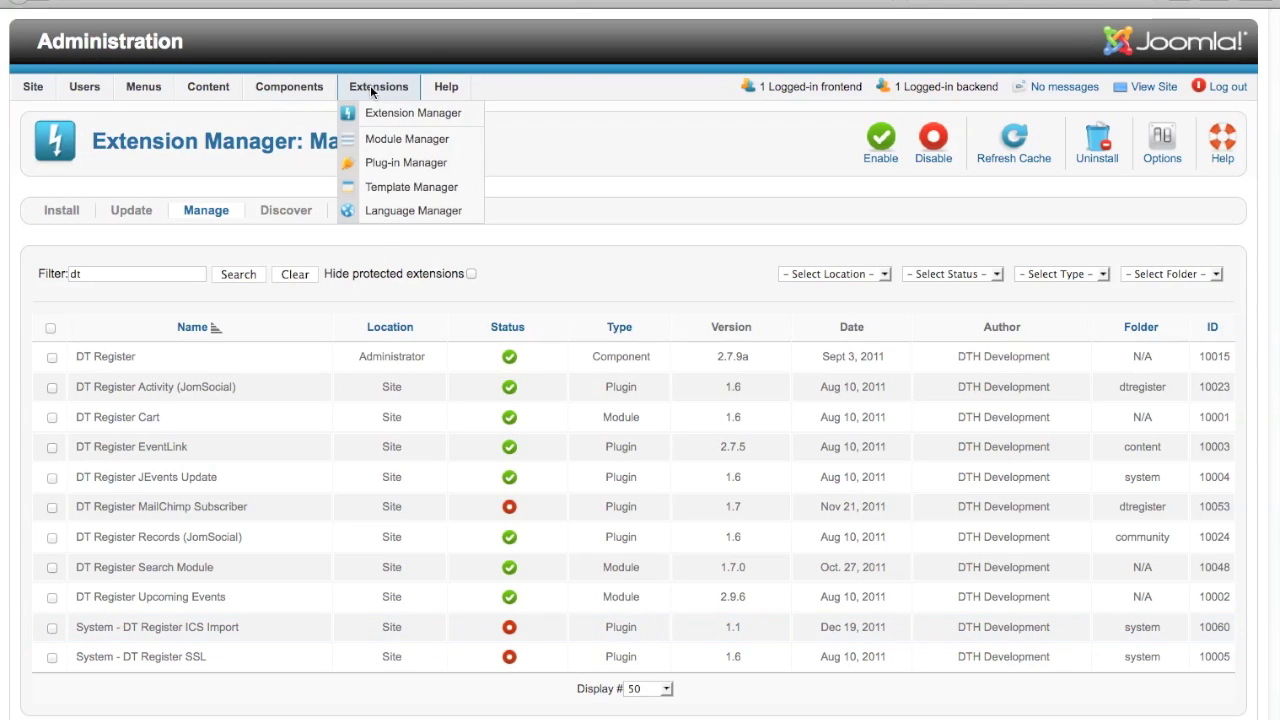
{"action": "left_click", "coordinate": [387, 164]}
{"action": "scroll", "coordinate": [450, 455], "scroll_direction": "down", "scroll_amount": 3}
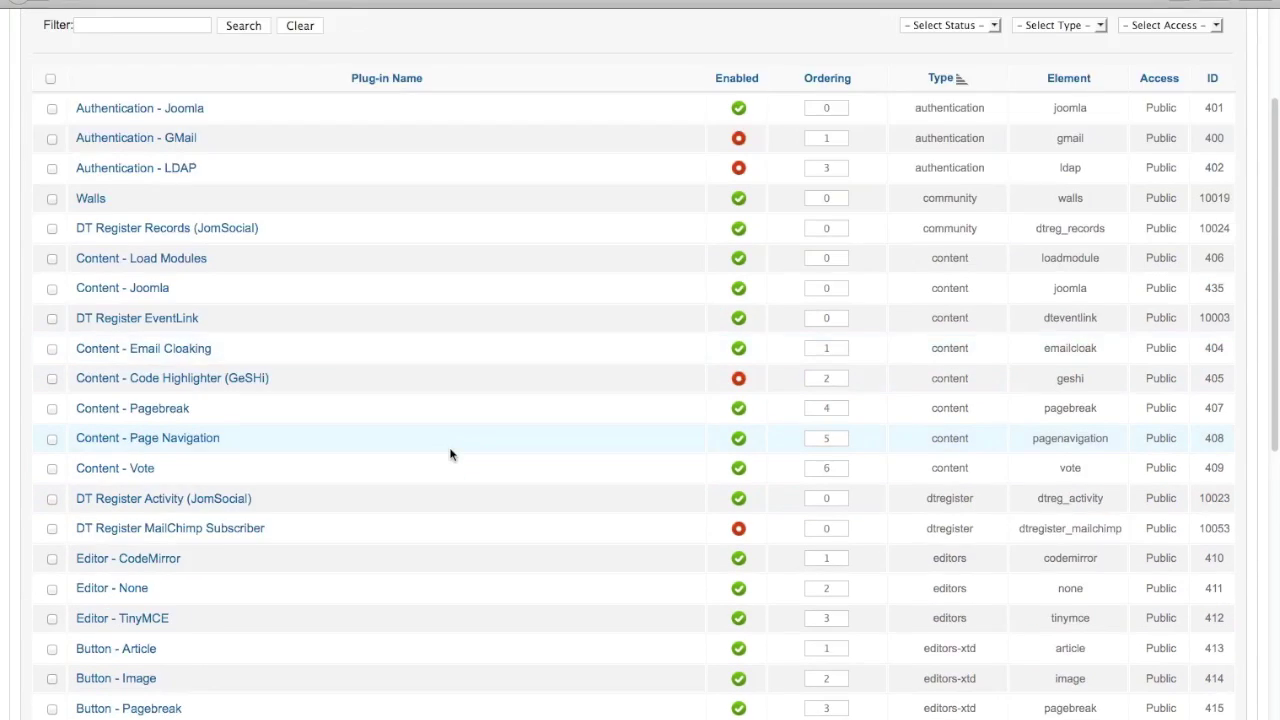
{"action": "scroll", "coordinate": [450, 455], "scroll_direction": "down", "scroll_amount": 5}
{"action": "scroll", "coordinate": [450, 455], "scroll_direction": "down", "scroll_amount": 1}
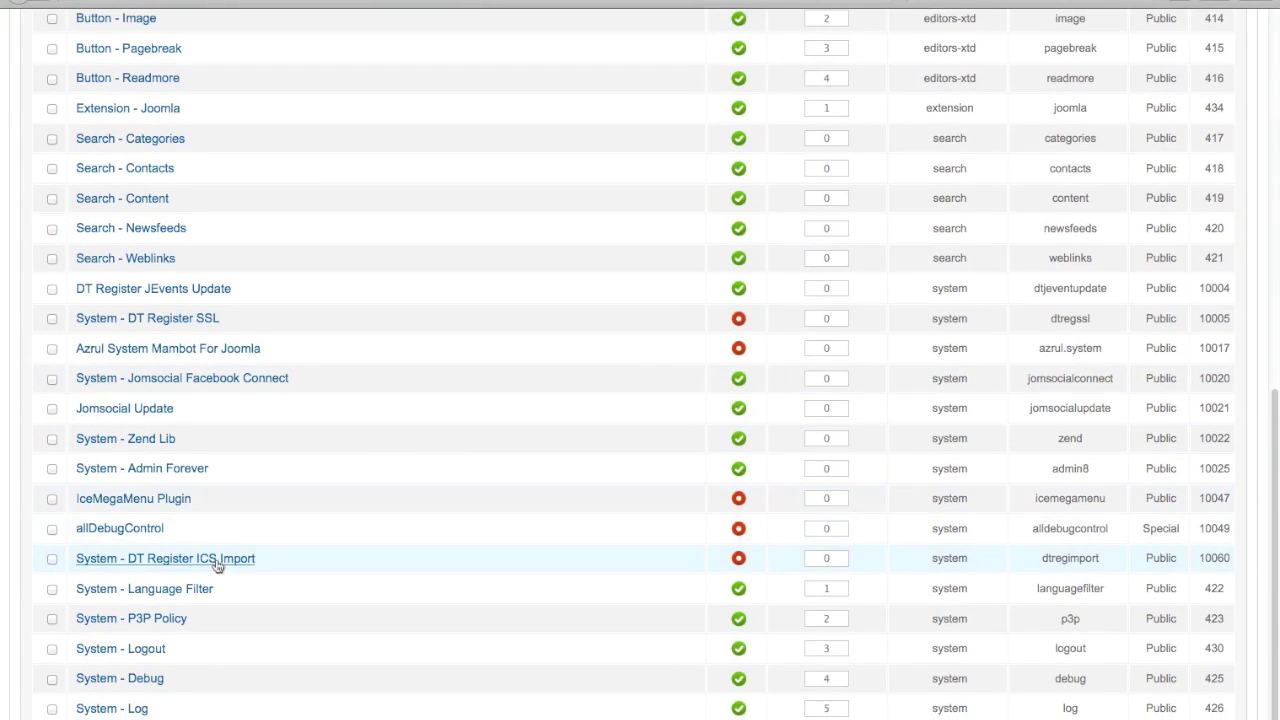
{"action": "left_click", "coordinate": [218, 560]}
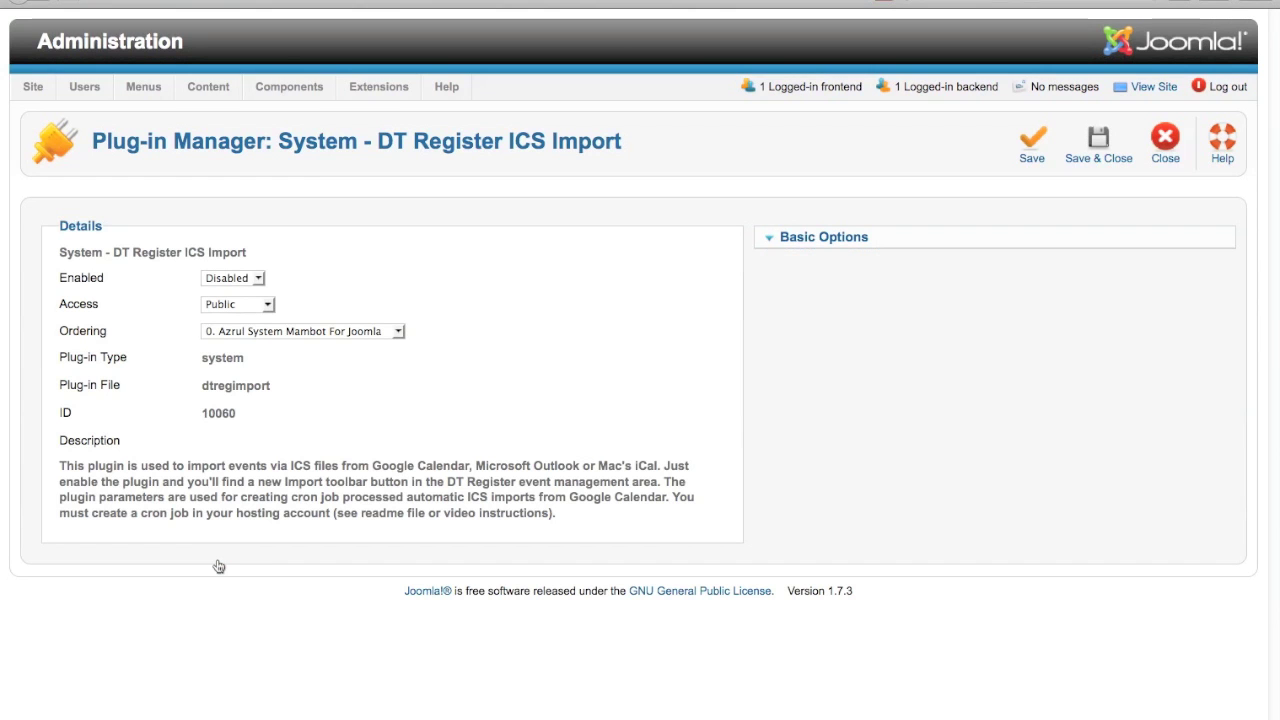
Set the ICS Import plug-in's status to Enabled.
{"action": "left_click", "coordinate": [240, 278]}
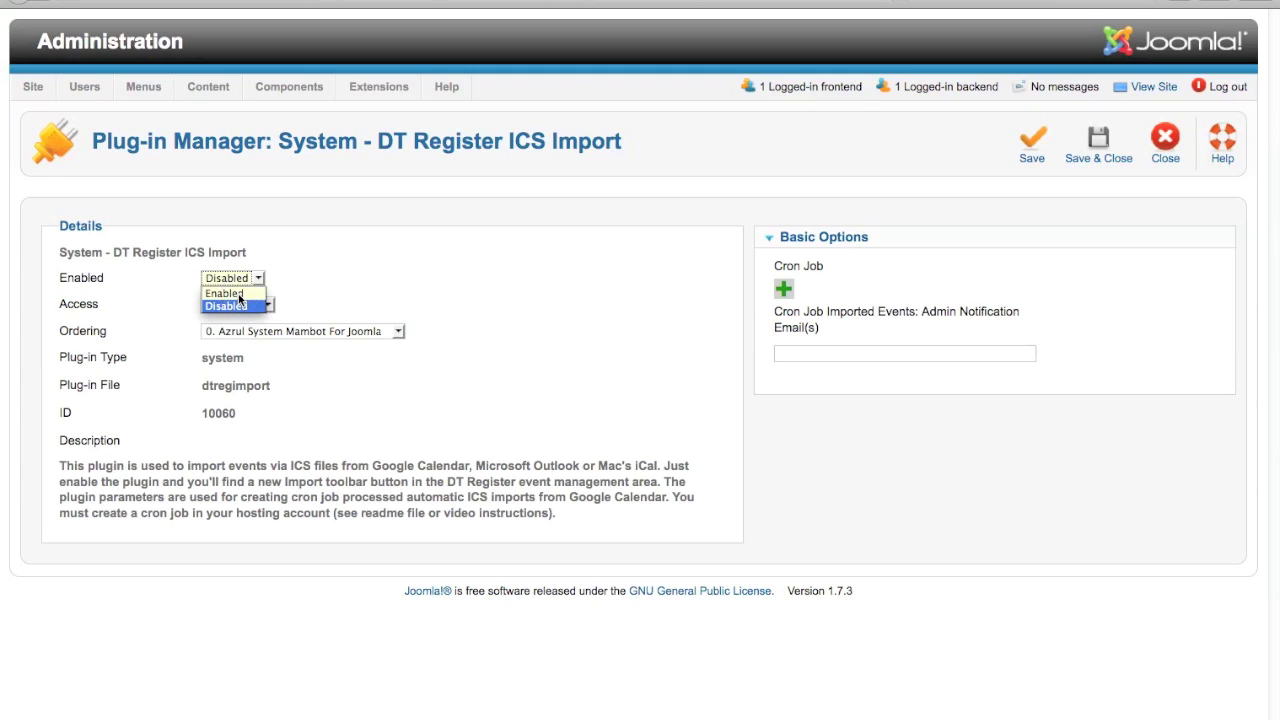
{"action": "left_click", "coordinate": [224, 293]}
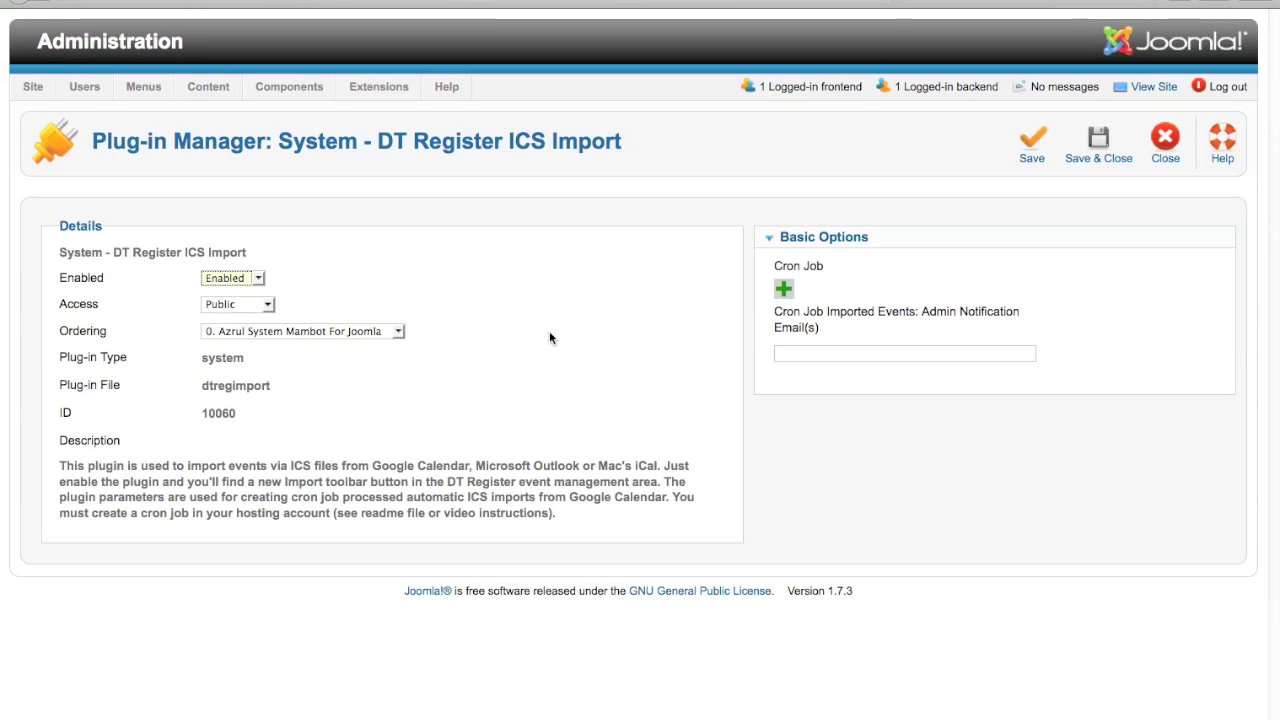
{"action": "mouse_move", "coordinate": [809, 313]}
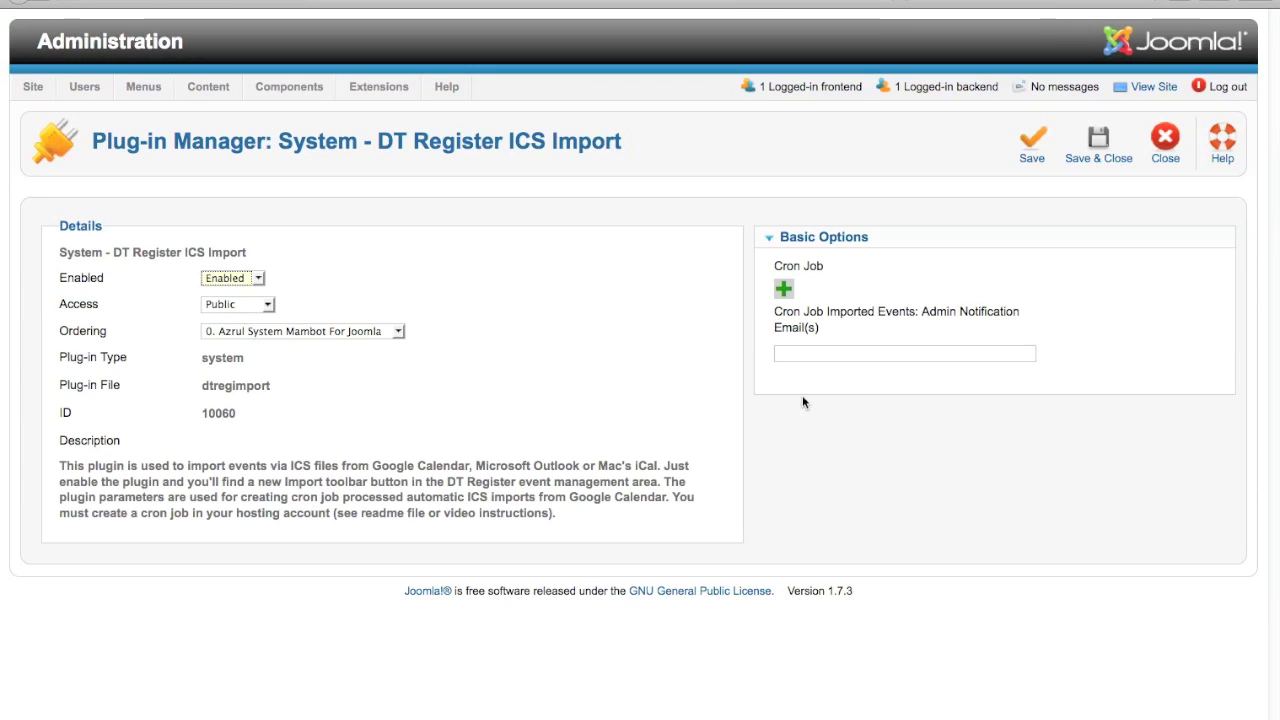
Add an empty cron job row (Url, 00:00) and switch over to Google Calendar.
{"action": "left_click", "coordinate": [785, 289]}
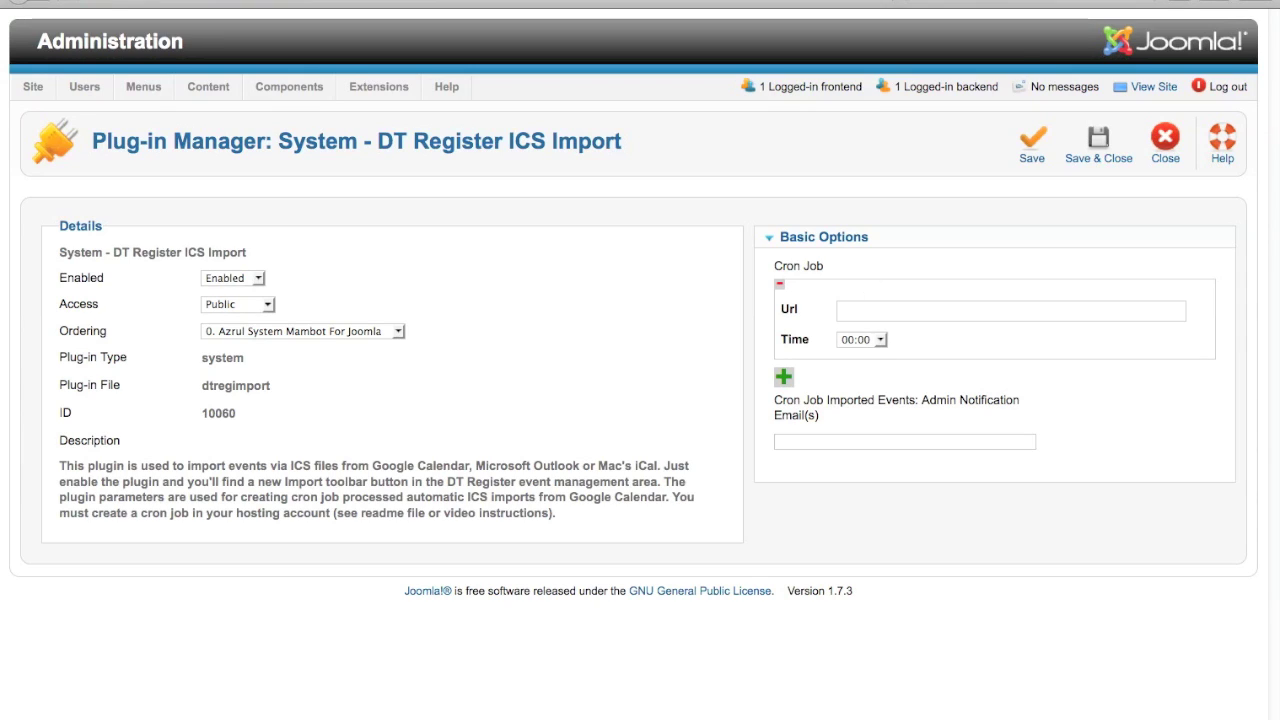
{"action": "key", "text": "ctrl+Tab"}
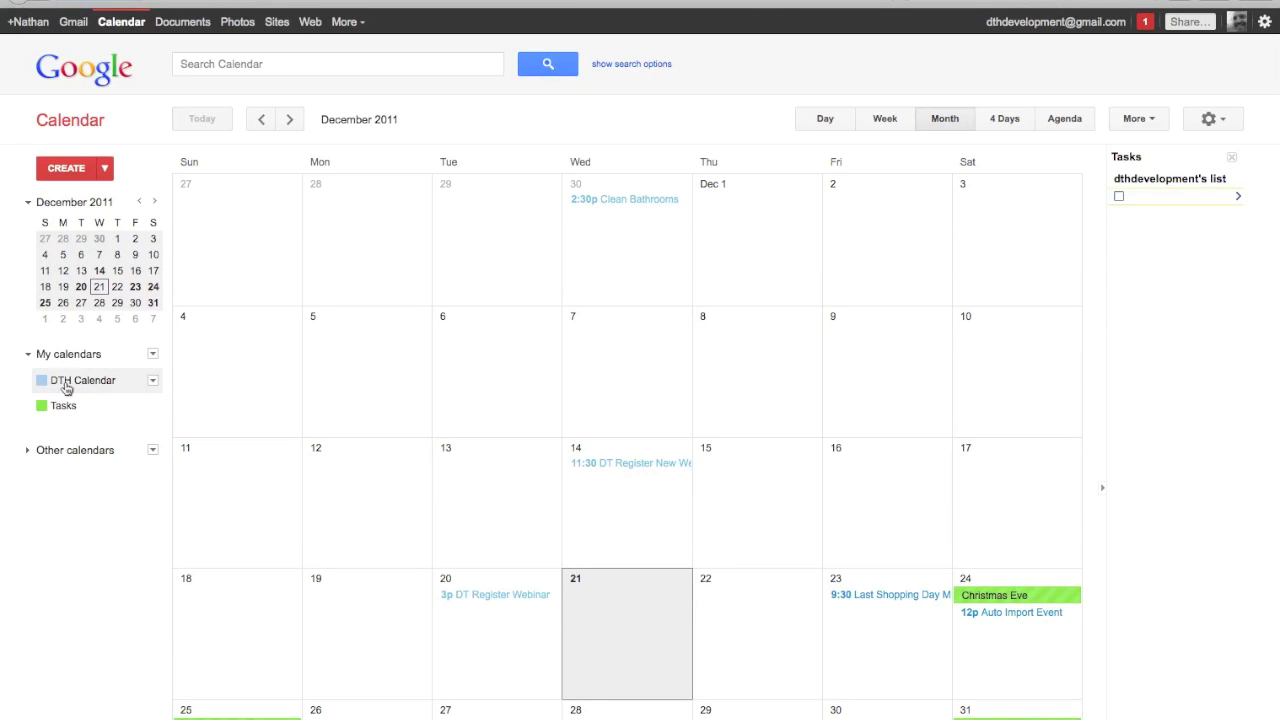
Select the DTH Calendar's private iCal address in its calendar details, then return to Joomla.
{"action": "left_click", "coordinate": [152, 384]}
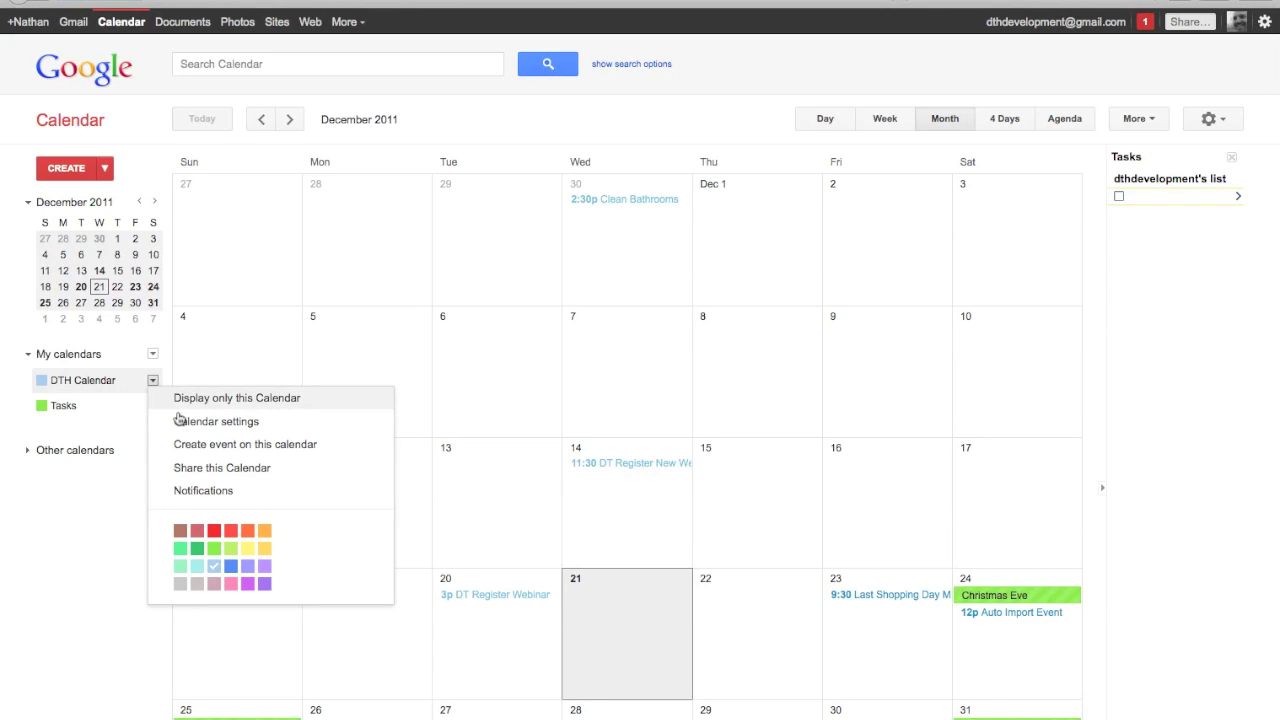
{"action": "left_click", "coordinate": [204, 424]}
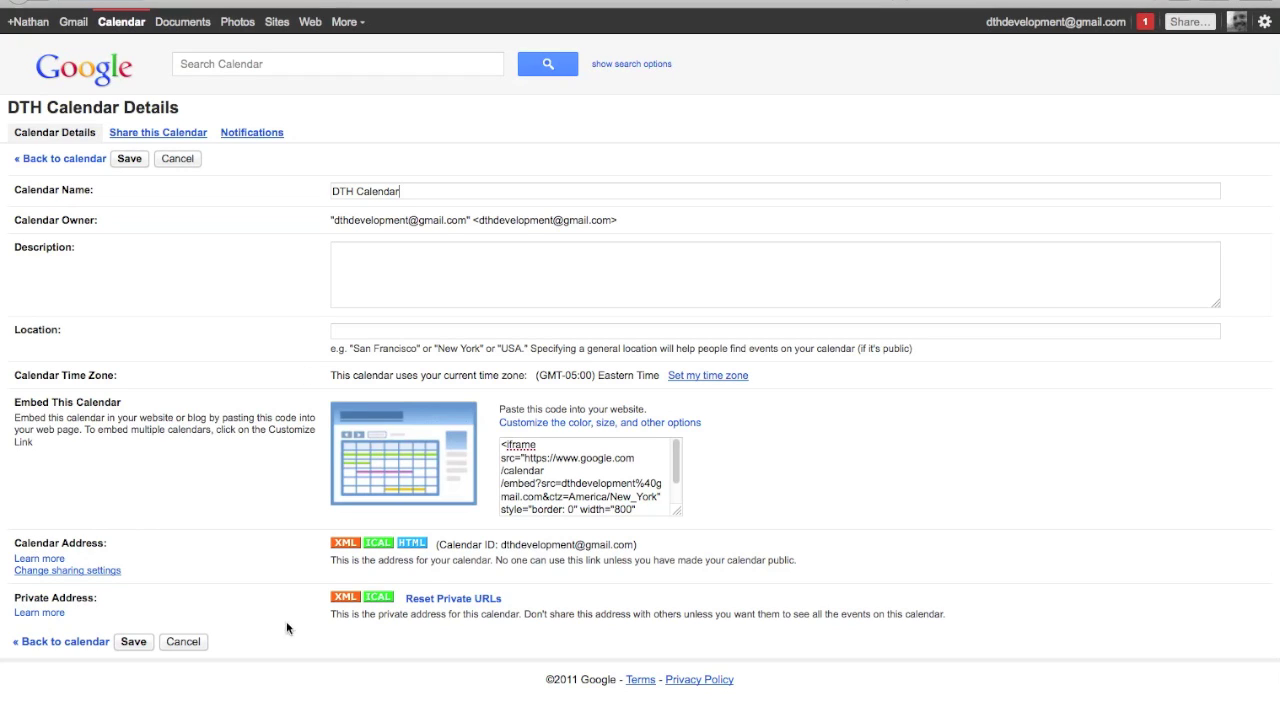
{"action": "left_click", "coordinate": [379, 598]}
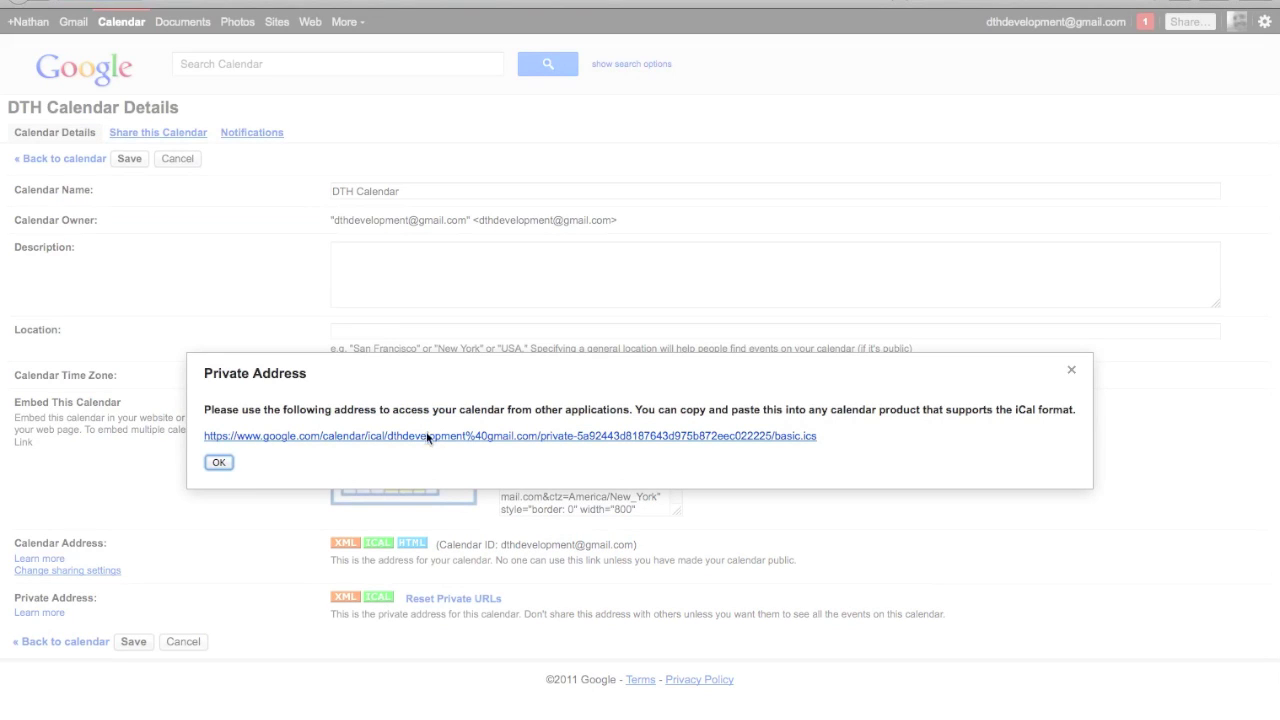
{"action": "left_click_drag", "start_coordinate": [823, 440], "coordinate": [201, 437]}
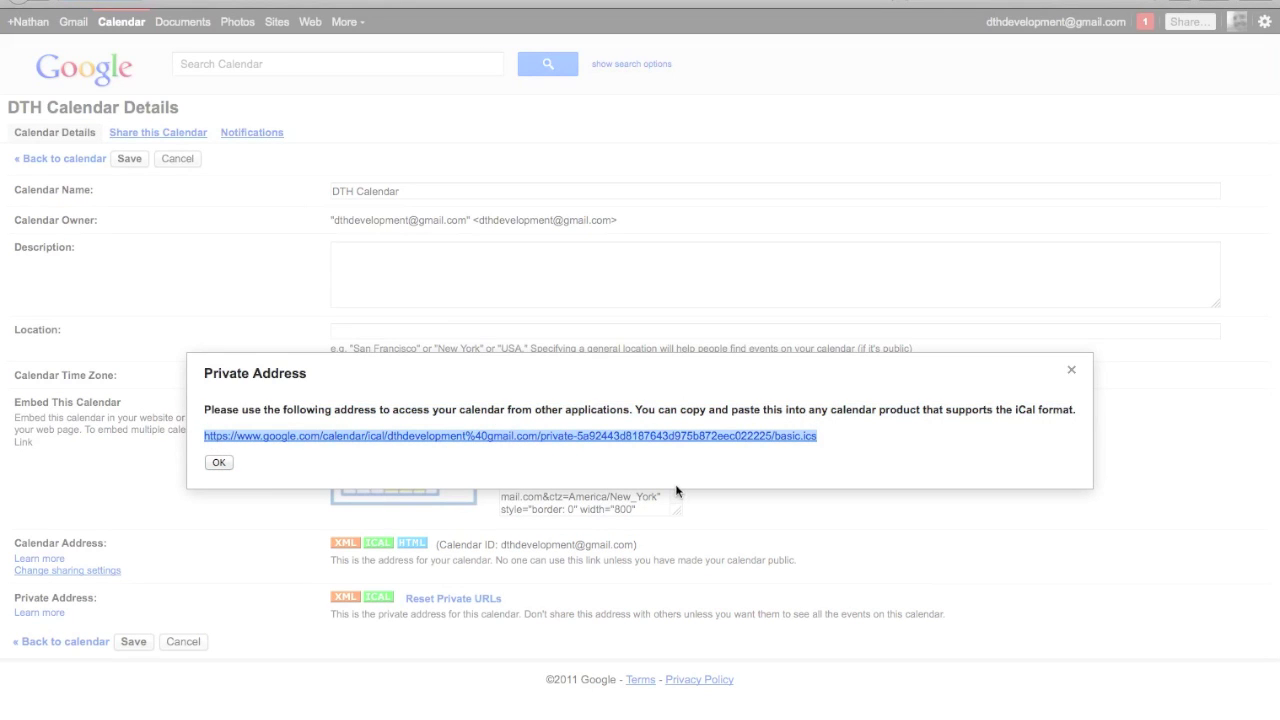
{"action": "left_click", "coordinate": [217, 463]}
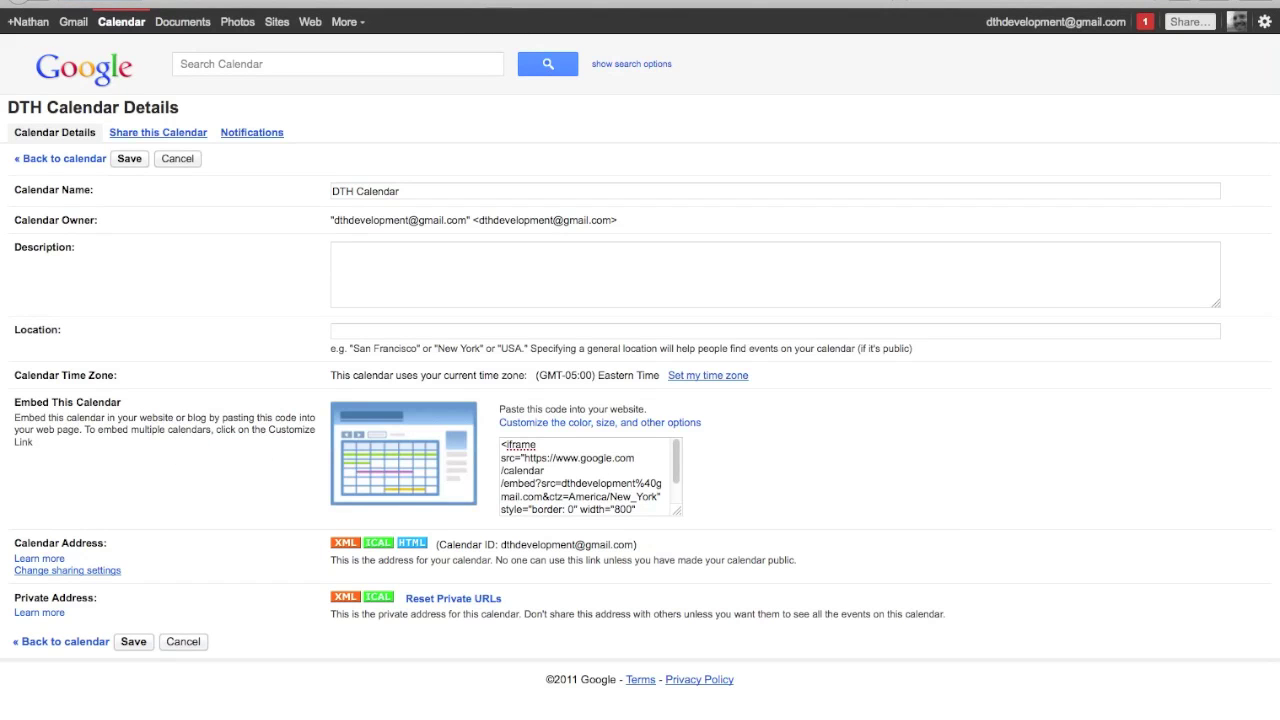
{"action": "left_click", "coordinate": [500, 4]}
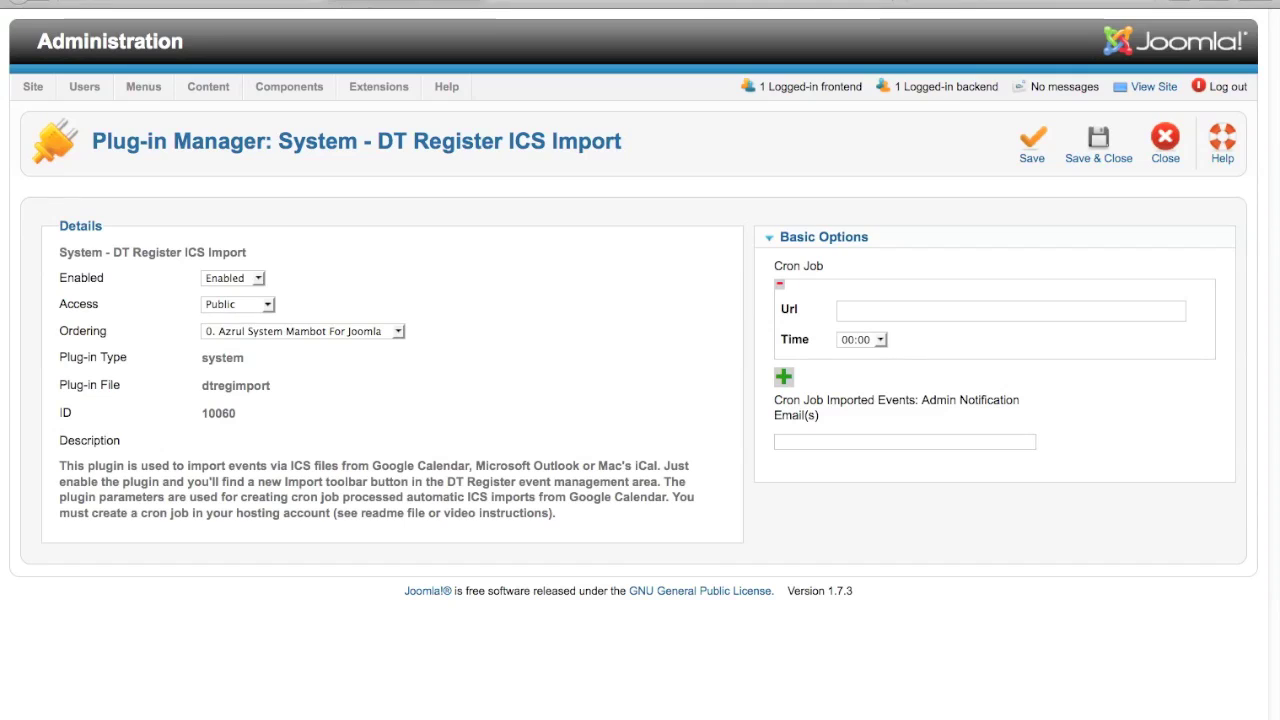
Paste the DTH Calendar's private iCal address into the cron job Url field.
{"action": "left_click", "coordinate": [862, 310]}
{"action": "key", "text": "super+v"}
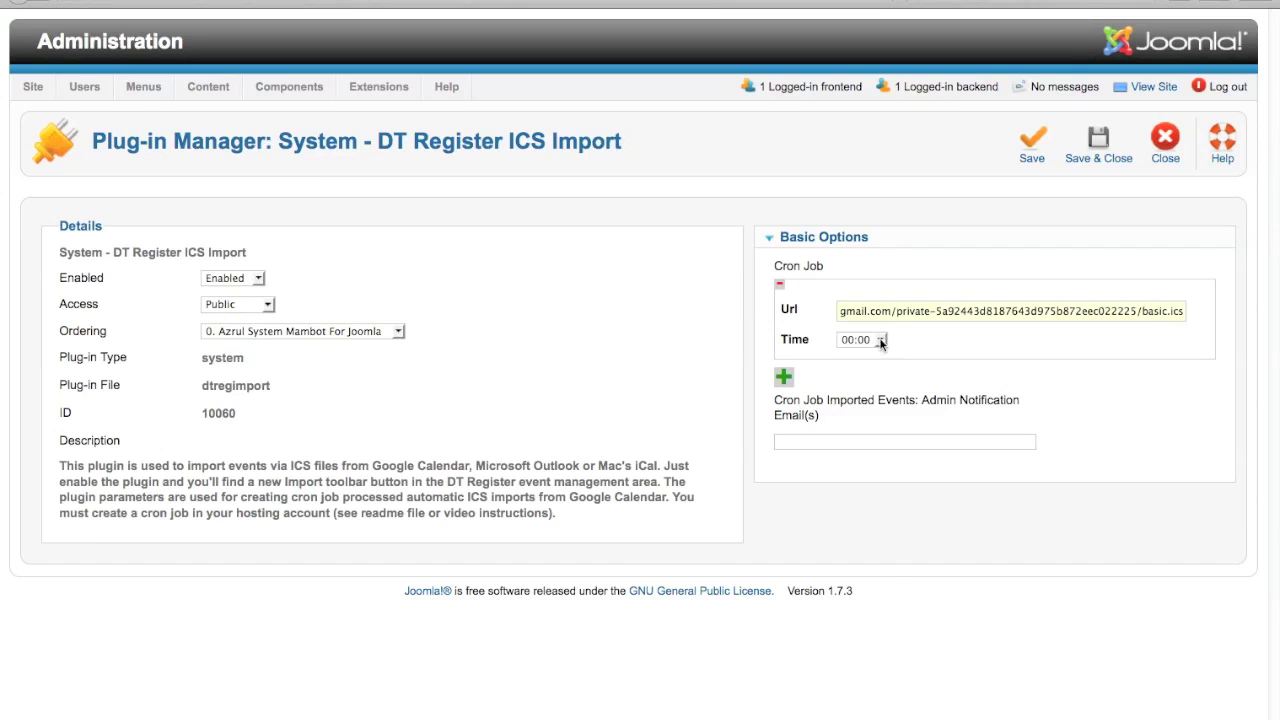
{"action": "left_click", "coordinate": [880, 340]}
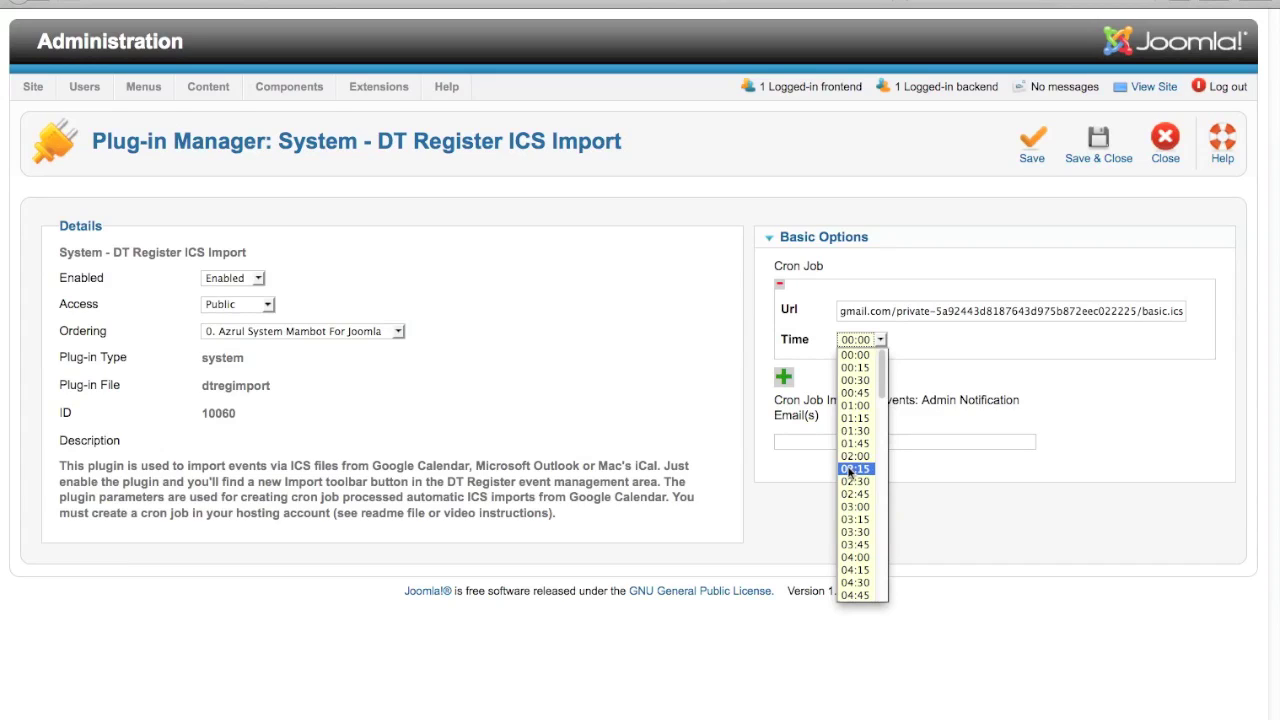
Leave the cron job's import time at 00:00.
{"action": "left_click", "coordinate": [858, 358]}
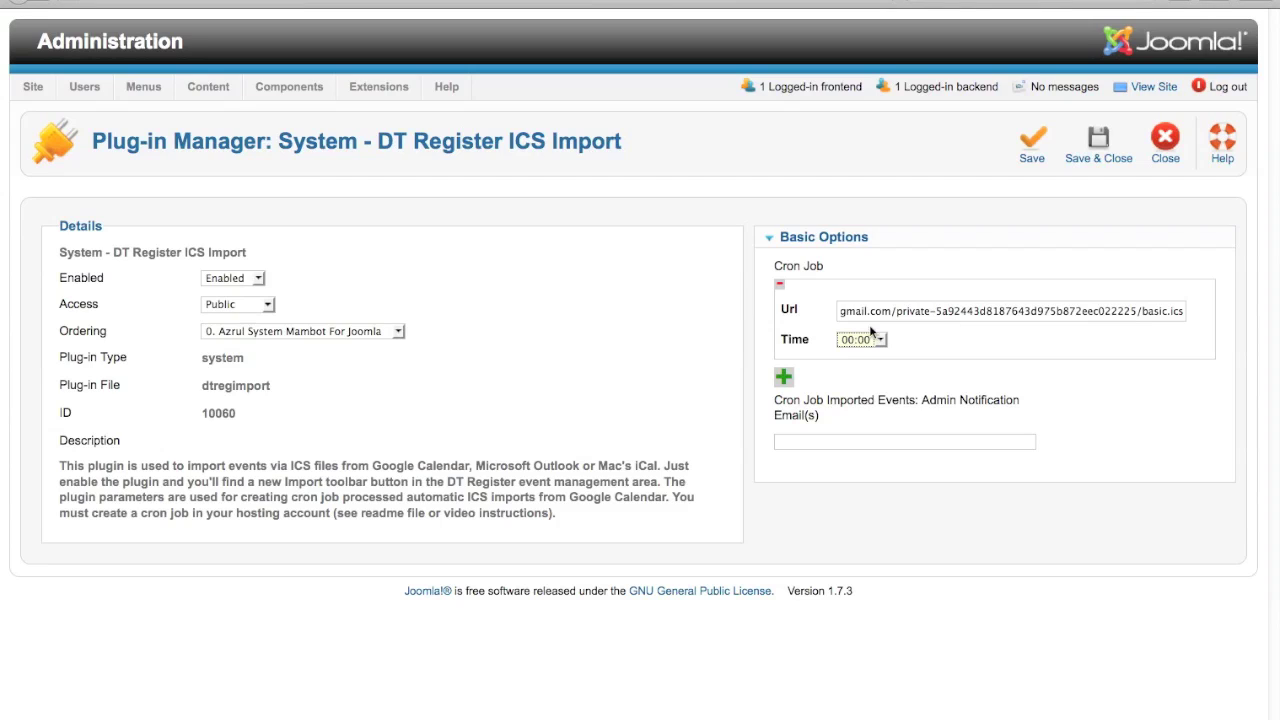
Enter the admin notification e-mail for imported events and save and close the plug-in.
{"action": "left_click", "coordinate": [802, 441]}
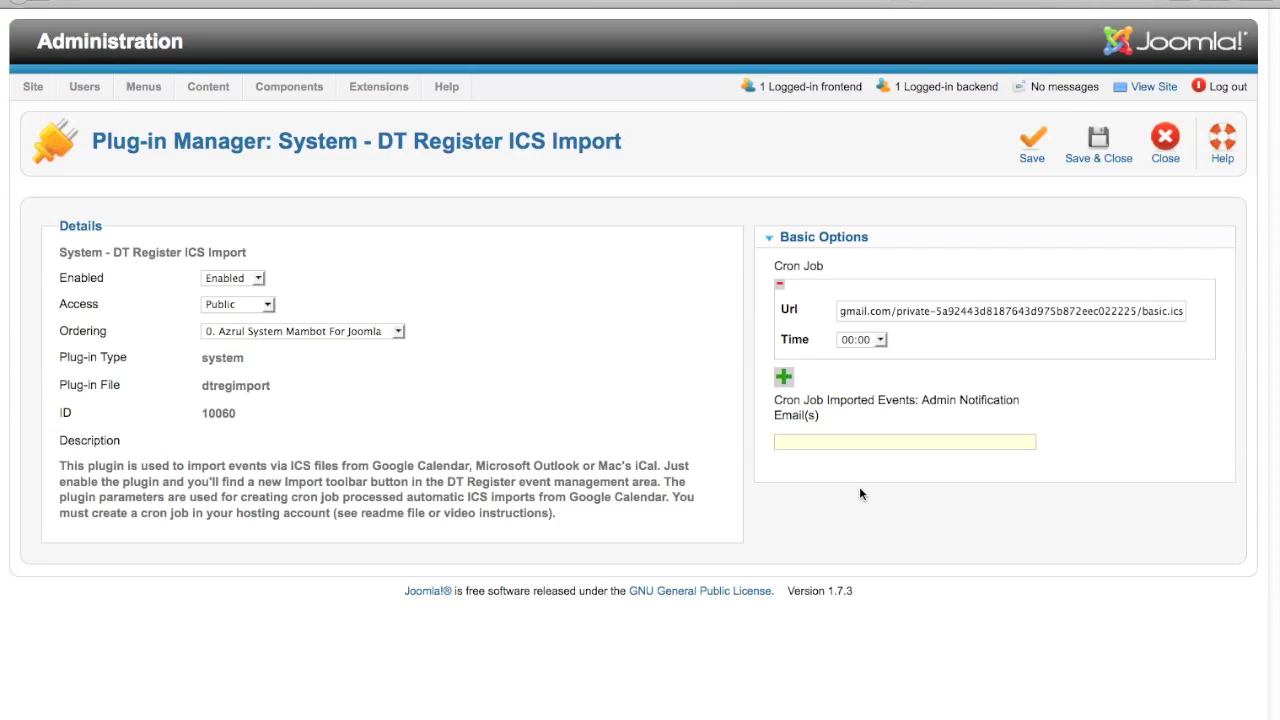
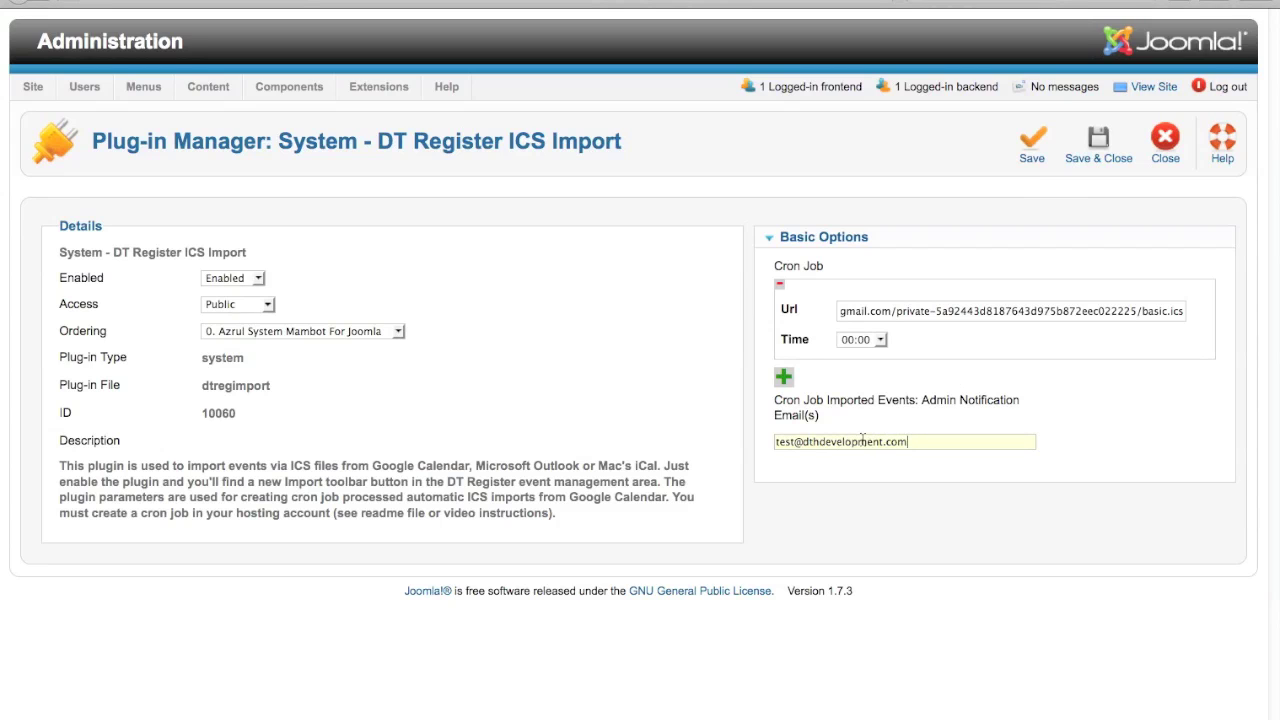
{"action": "left_click", "coordinate": [1080, 163]}
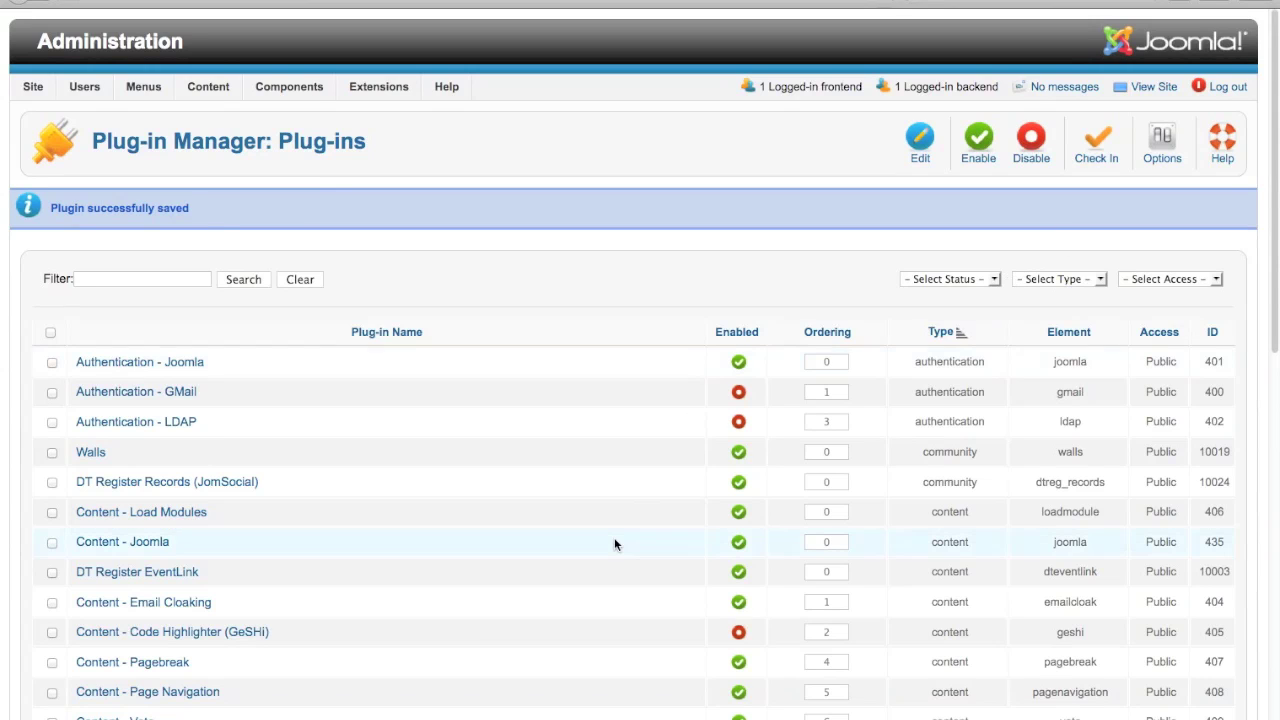
Reopen System - DT Register ICS Import from the plug-in list and add a second cron job row.
{"action": "scroll", "coordinate": [615, 543], "scroll_direction": "down", "scroll_amount": 3}
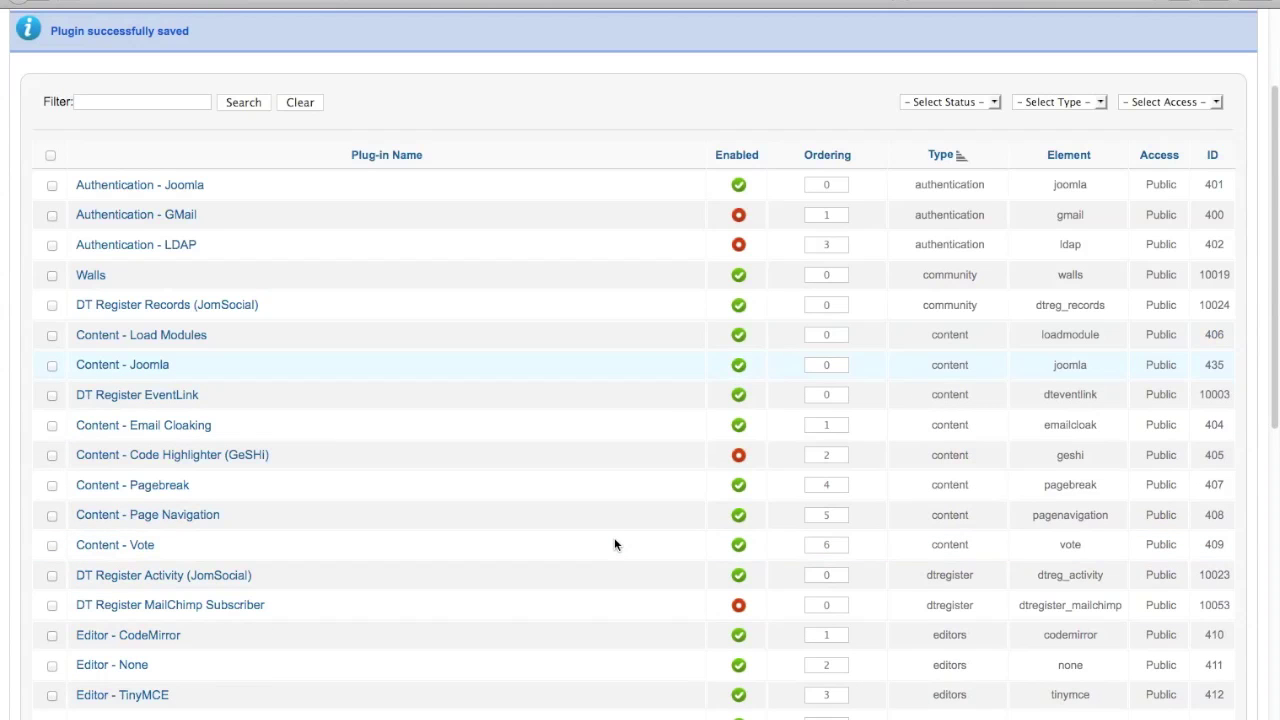
{"action": "scroll", "coordinate": [614, 543], "scroll_direction": "down", "scroll_amount": 15}
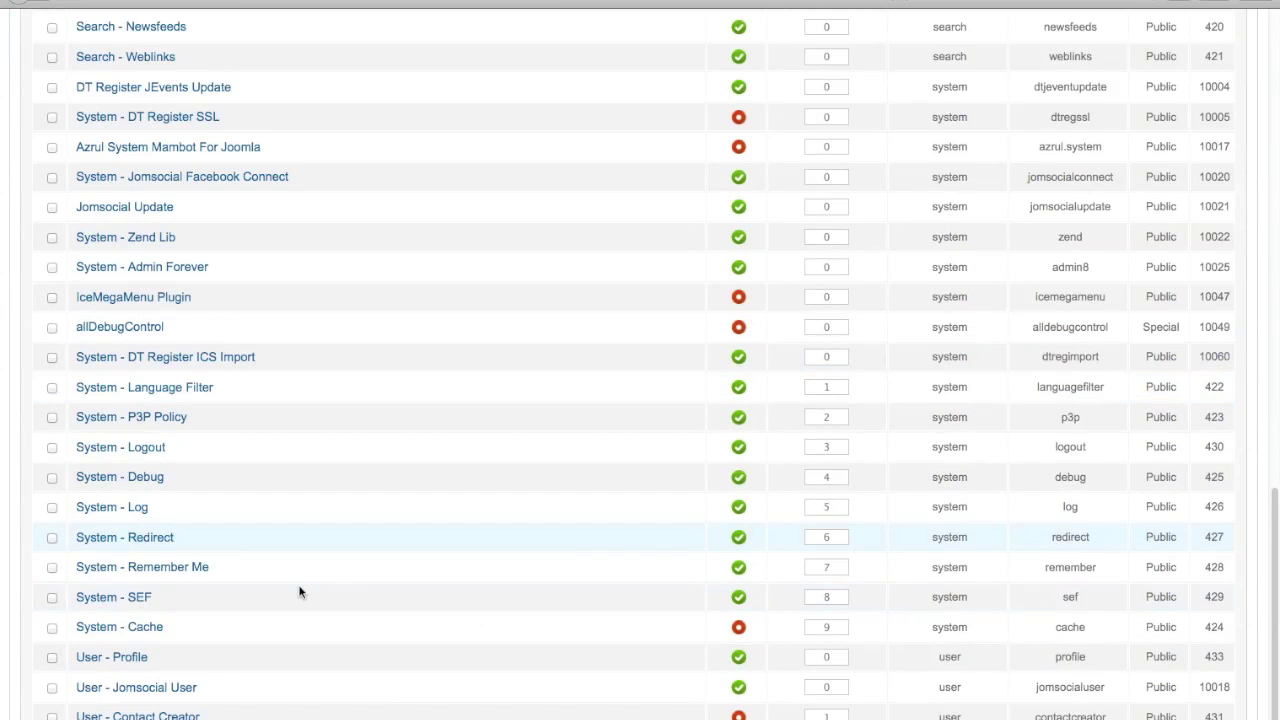
{"action": "left_click", "coordinate": [232, 360]}
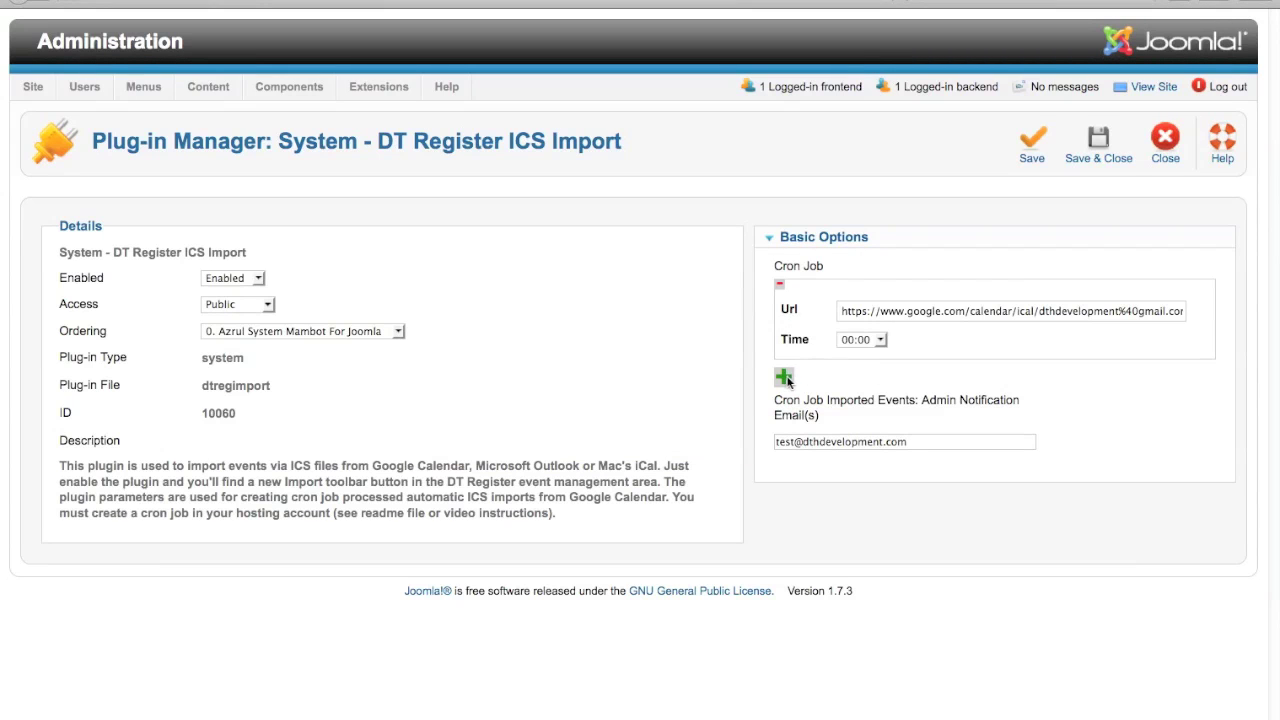
{"action": "left_click", "coordinate": [784, 377]}
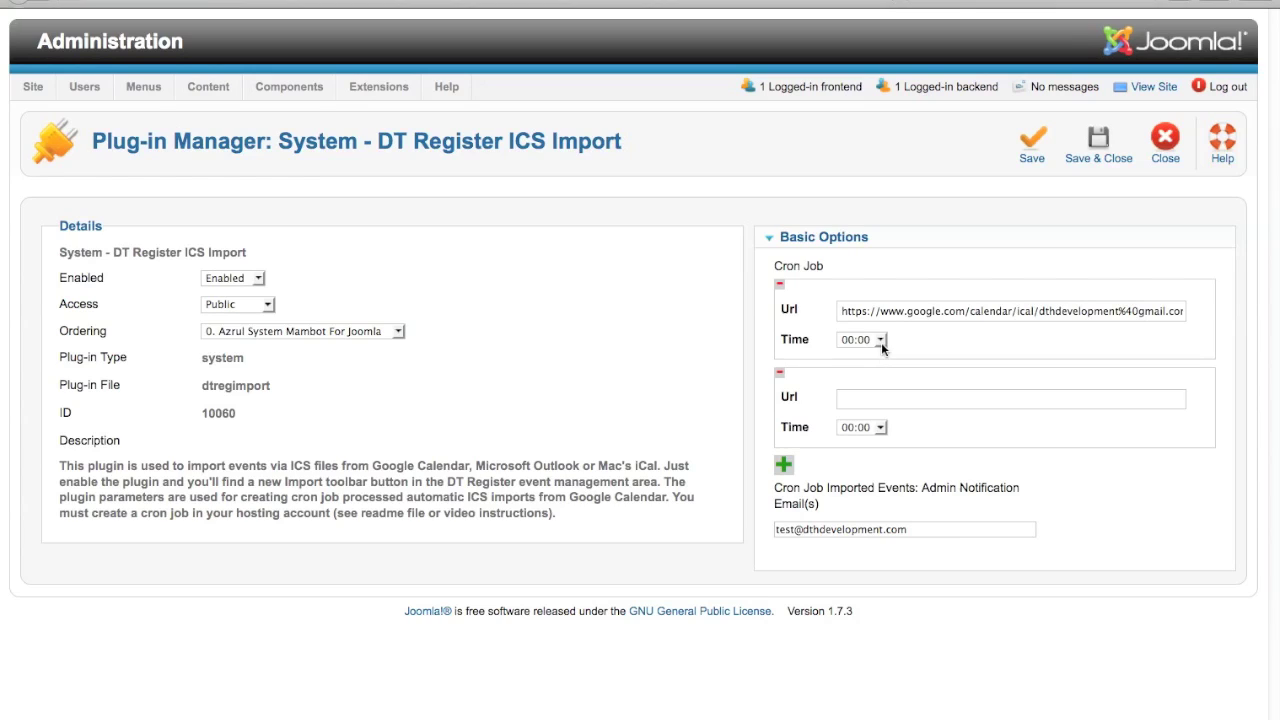
{"action": "left_click", "coordinate": [781, 376]}
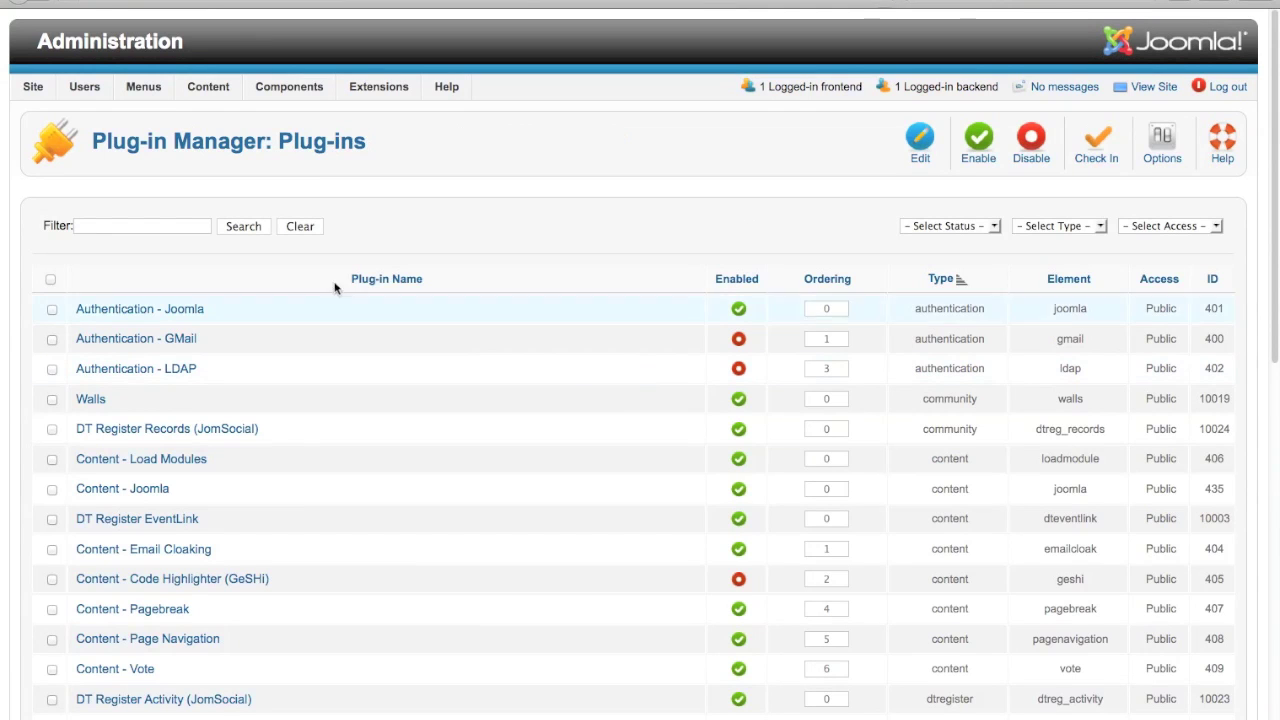
Open Components > DT Register > Events to list events like Auto Import Event.
{"action": "left_click", "coordinate": [287, 89]}
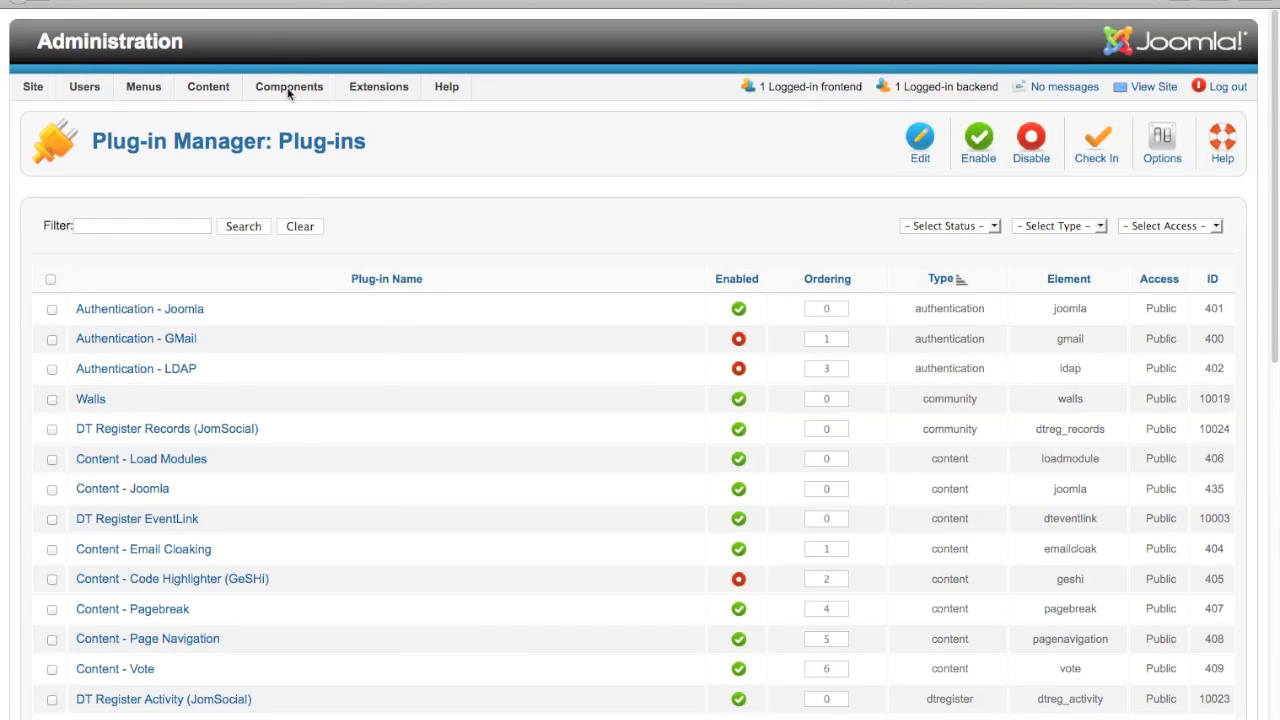
{"action": "mouse_move", "coordinate": [325, 188]}
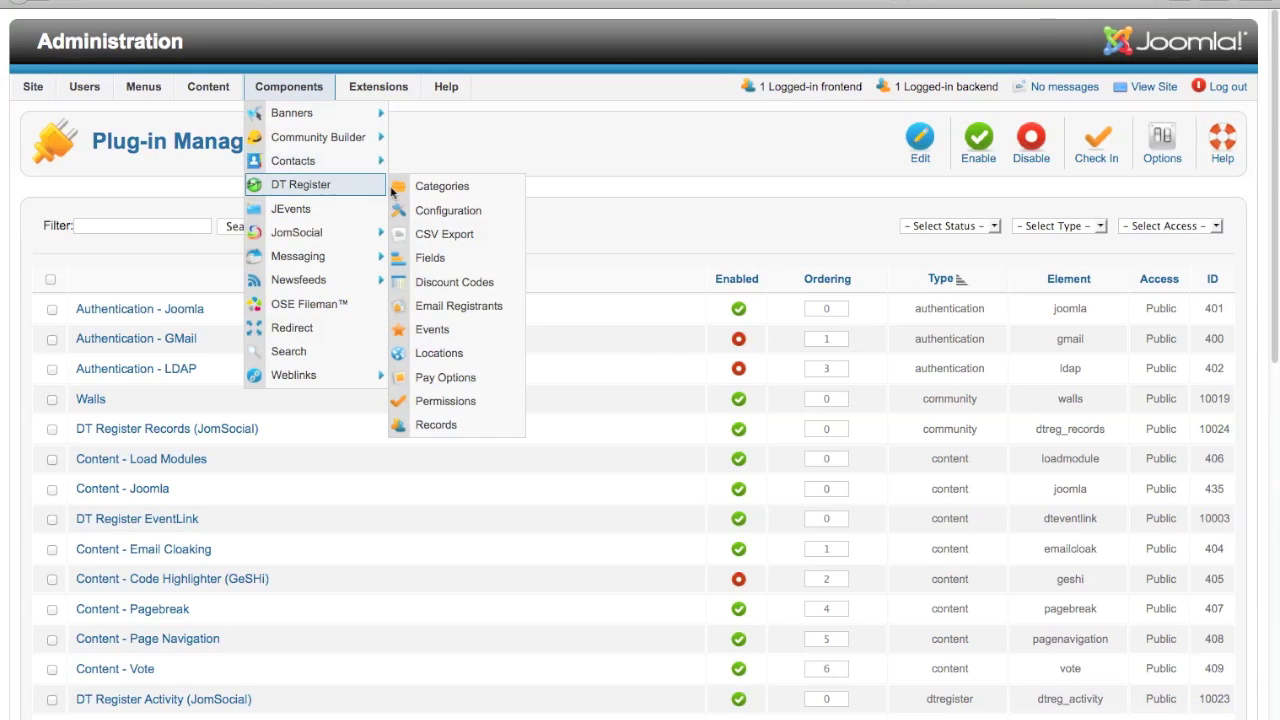
{"action": "left_click", "coordinate": [444, 336]}
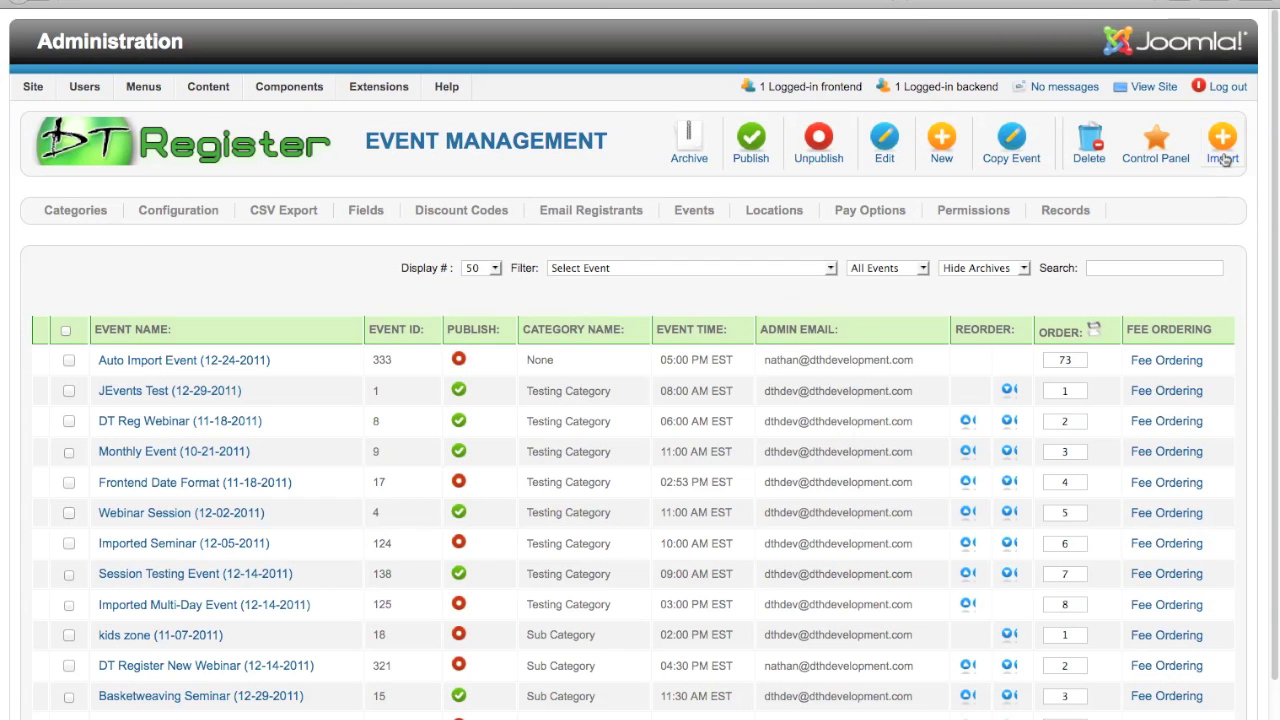
Open DT Register's ICS Events Import form and look over its fields.
{"action": "left_click", "coordinate": [1224, 158]}
{"action": "scroll", "coordinate": [996, 449], "scroll_direction": "down", "scroll_amount": 3}
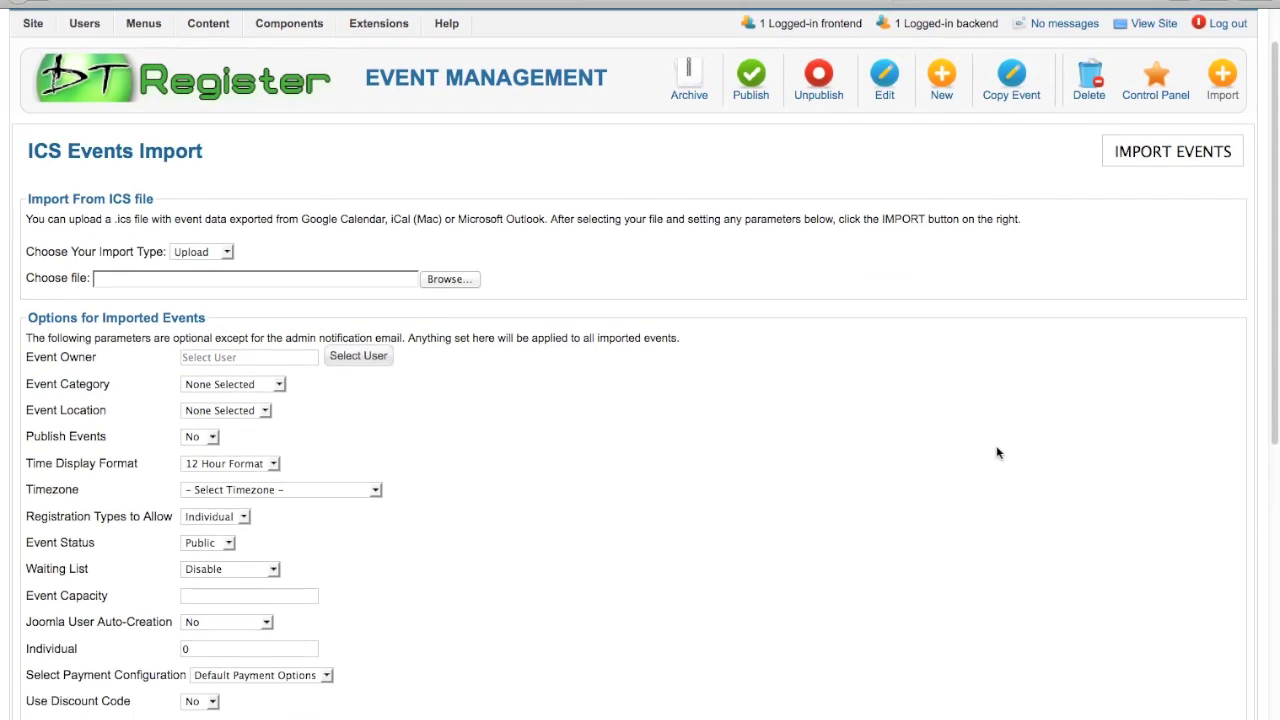
{"action": "scroll", "coordinate": [996, 447], "scroll_direction": "down", "scroll_amount": 10}
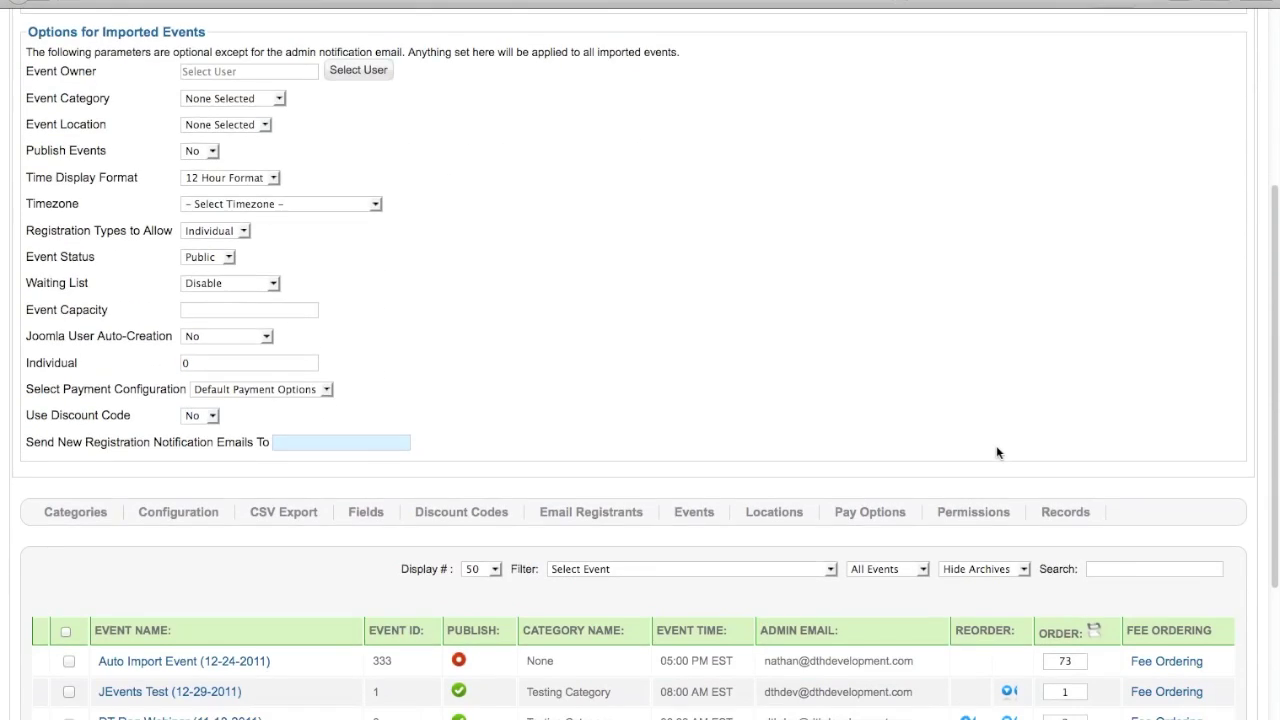
{"action": "scroll", "coordinate": [996, 445], "scroll_direction": "up", "scroll_amount": 10}
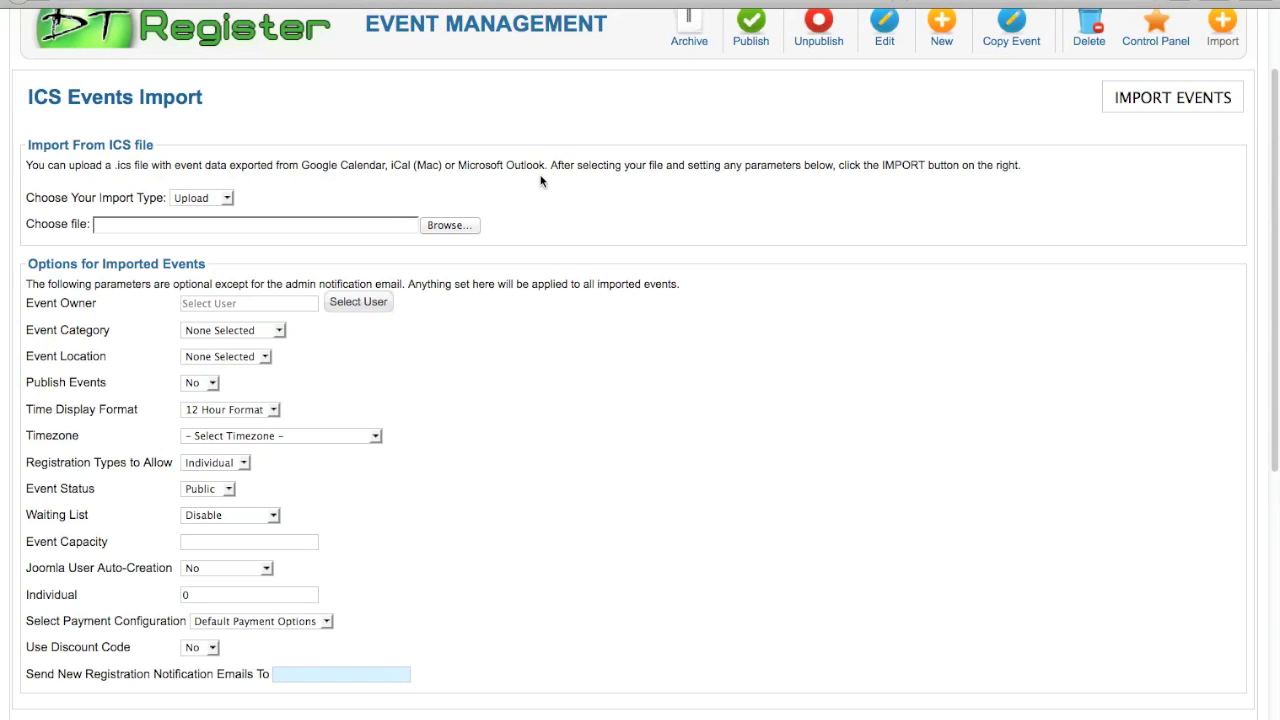
Switch the import type to Form Url, paste the Google Calendar ICS address several times, then select all.
{"action": "left_click", "coordinate": [228, 199]}
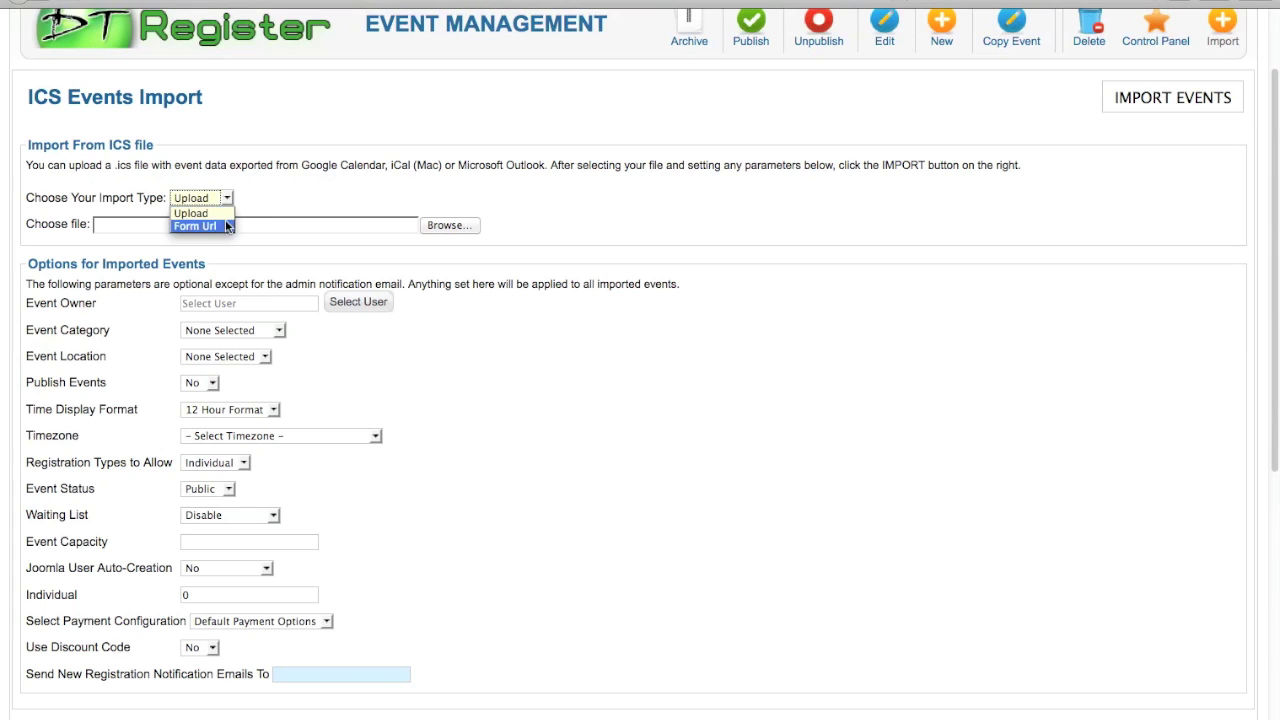
{"action": "left_click", "coordinate": [220, 227]}
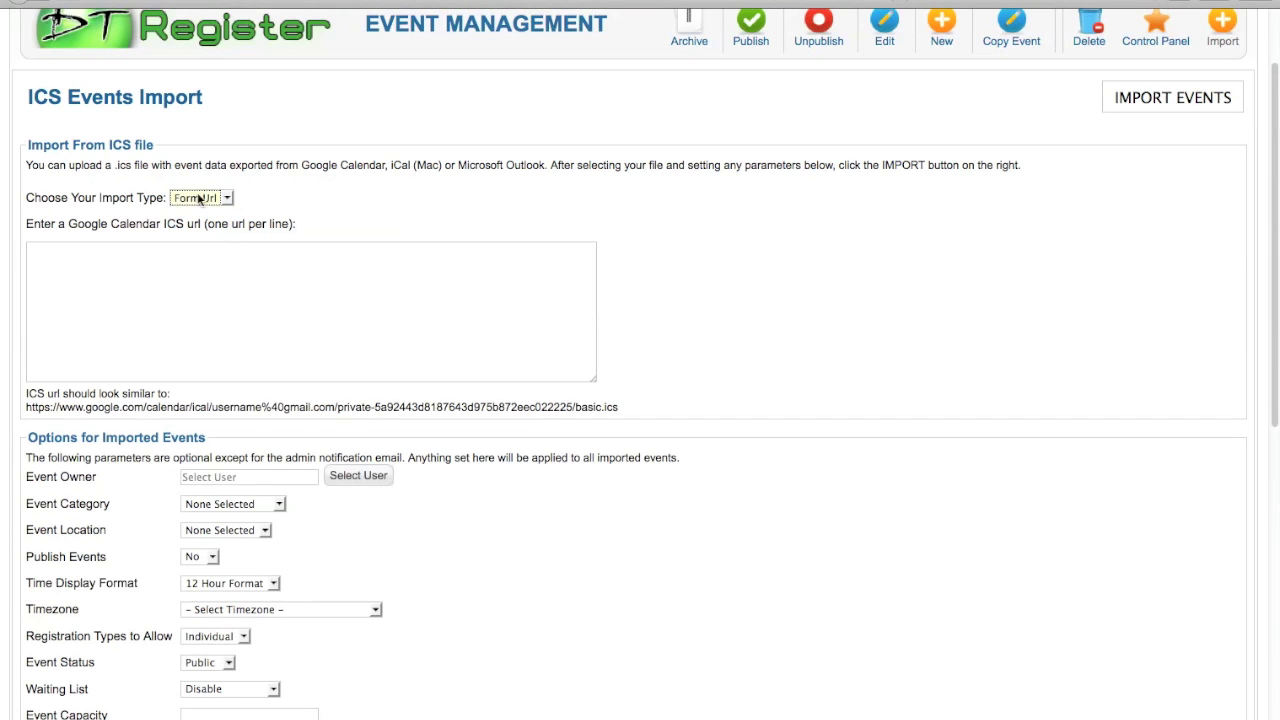
{"action": "left_click", "coordinate": [201, 265]}
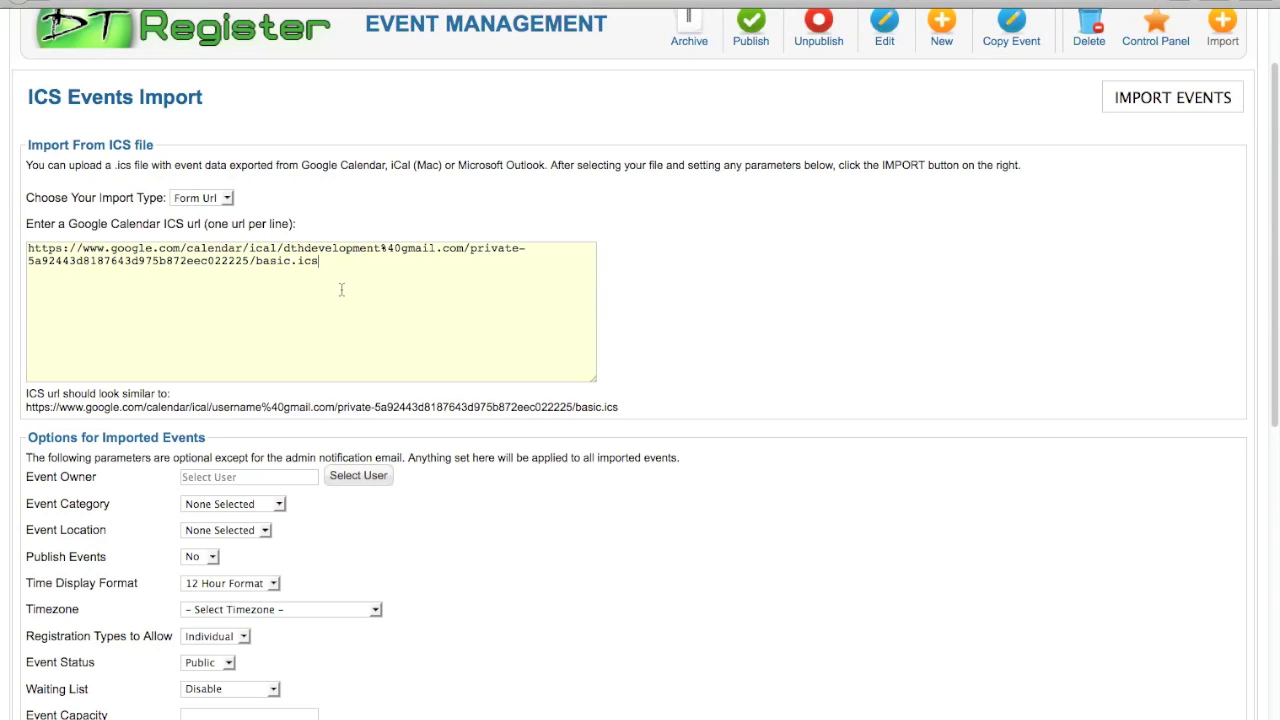
{"action": "key", "text": "Return"}
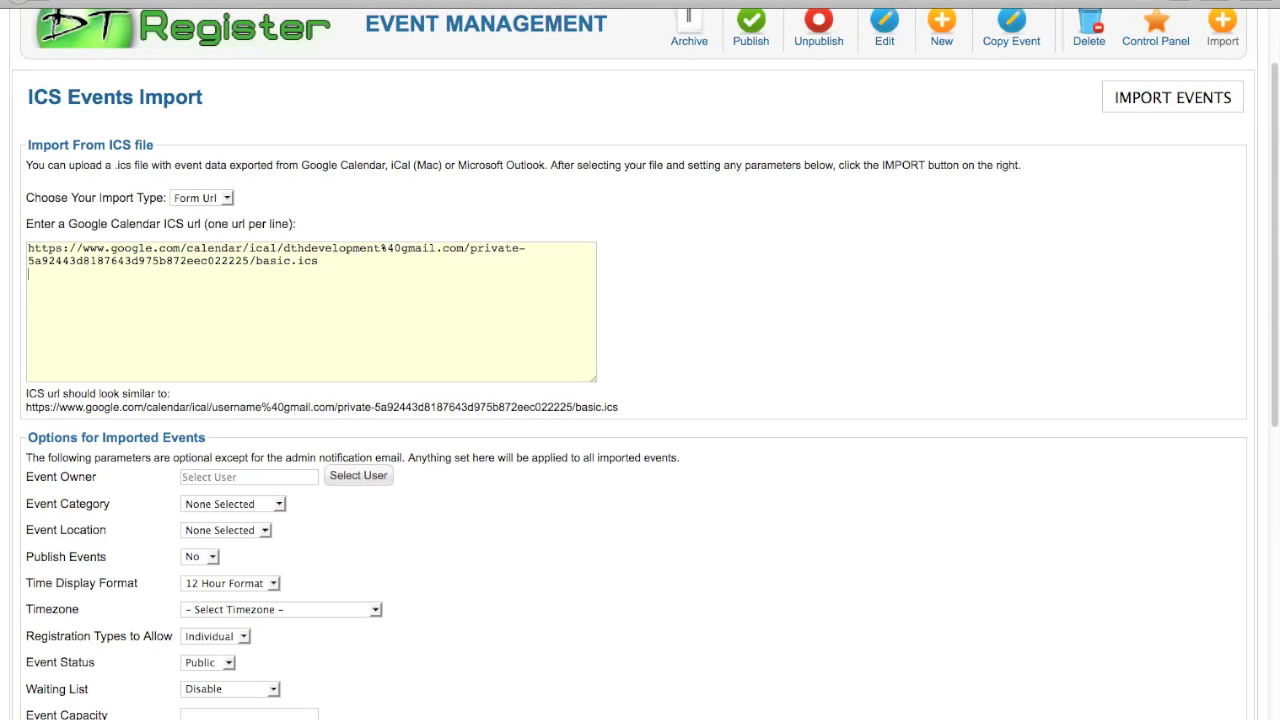
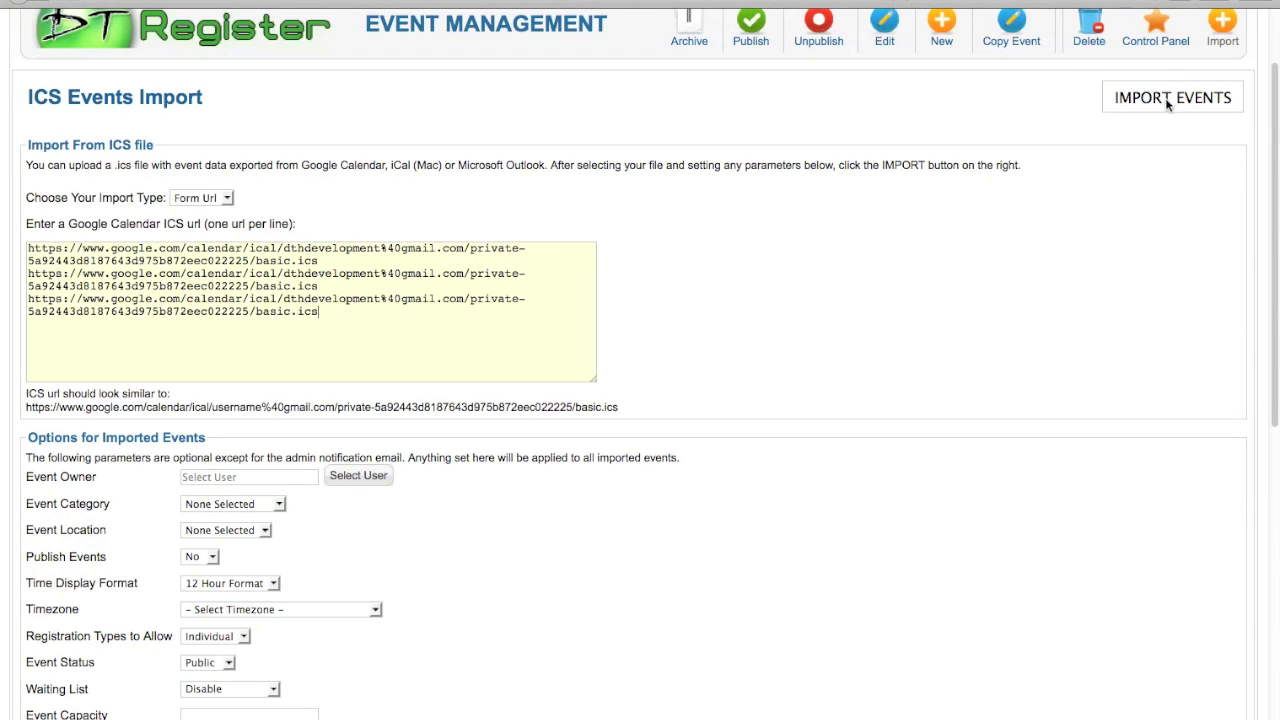
{"action": "left_click", "coordinate": [349, 316]}
{"action": "key", "text": "super+a"}
Delete the selected ICS URLs and change the import type to Upload.
{"action": "key", "text": "BackSpace"}
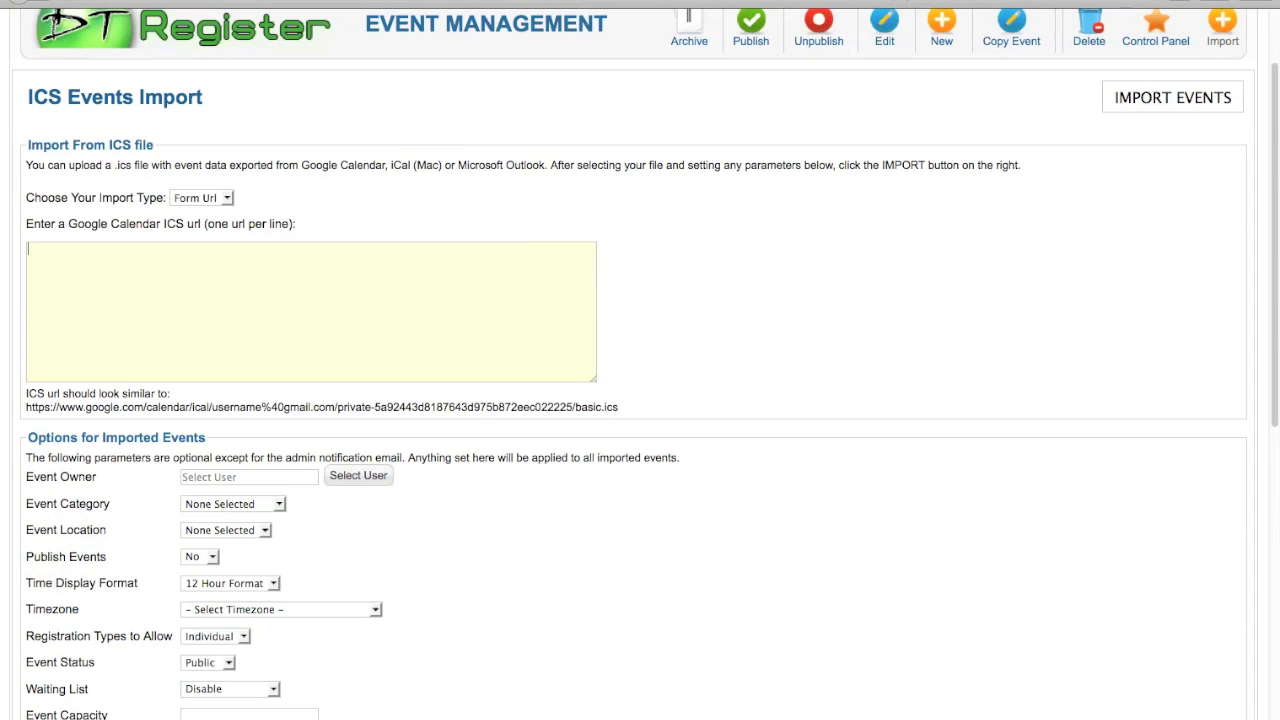
{"action": "left_click", "coordinate": [212, 199]}
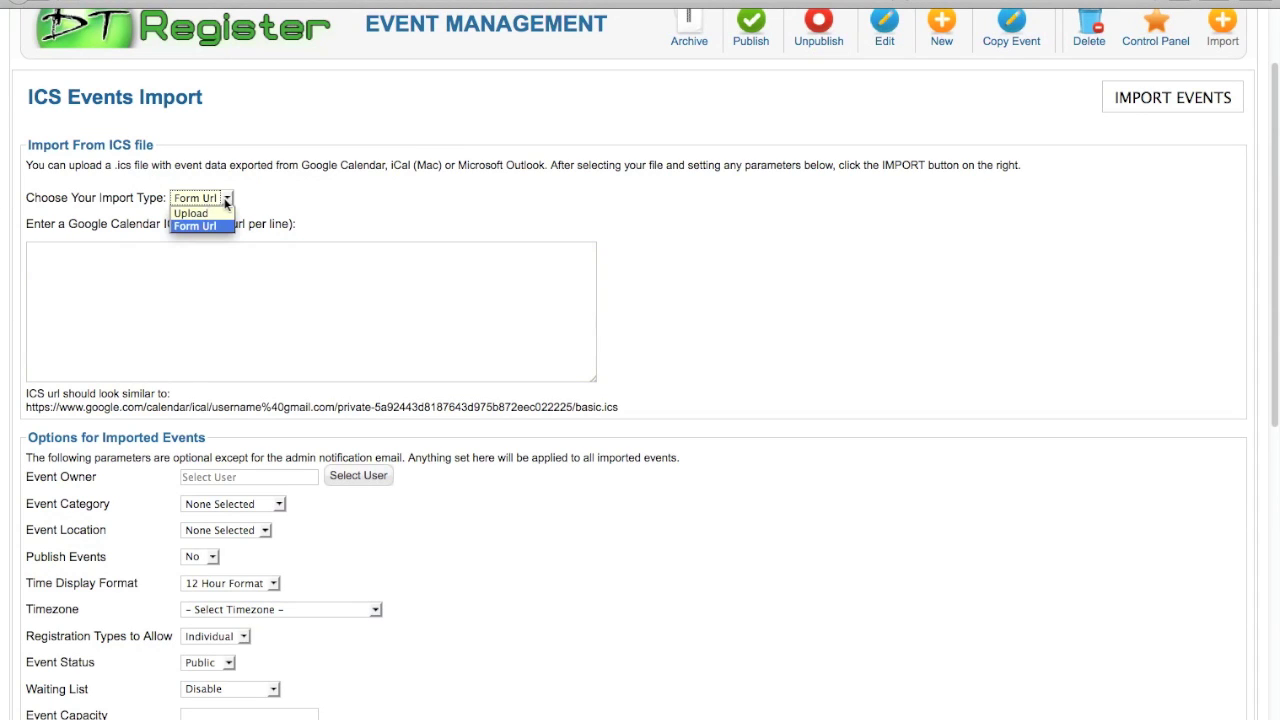
{"action": "left_click", "coordinate": [222, 214]}
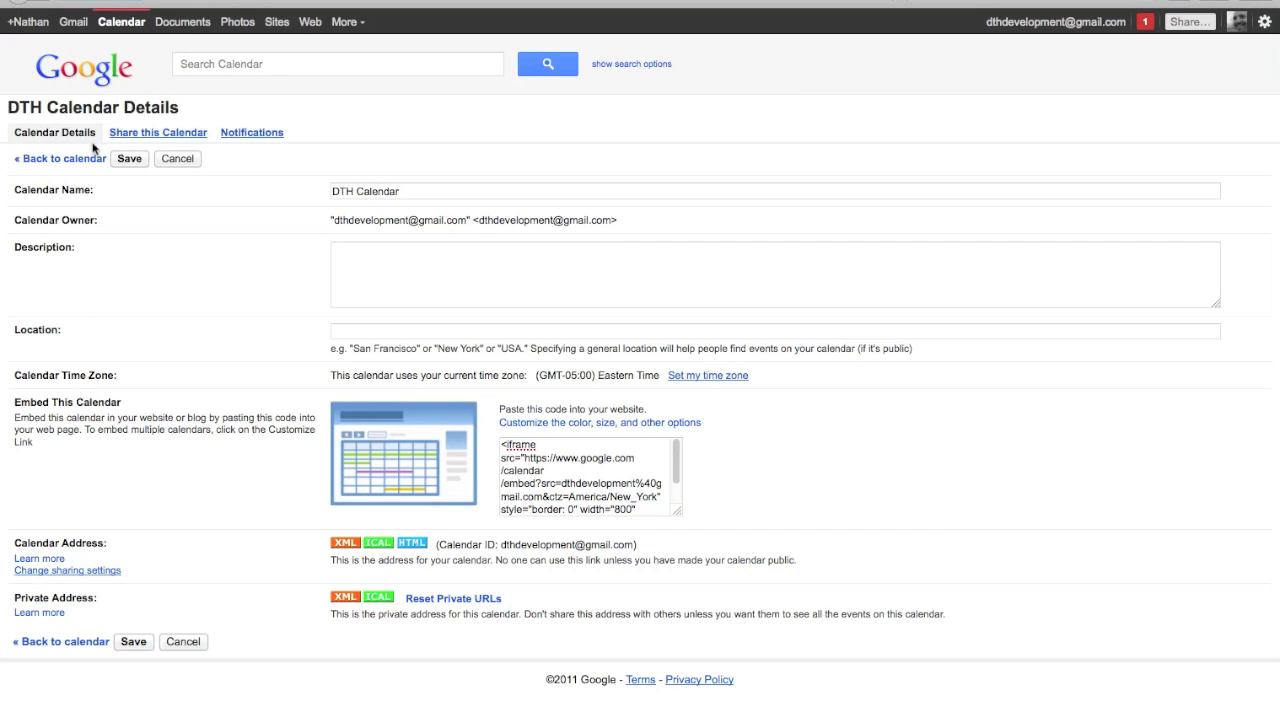
{"action": "left_click", "coordinate": [72, 158]}
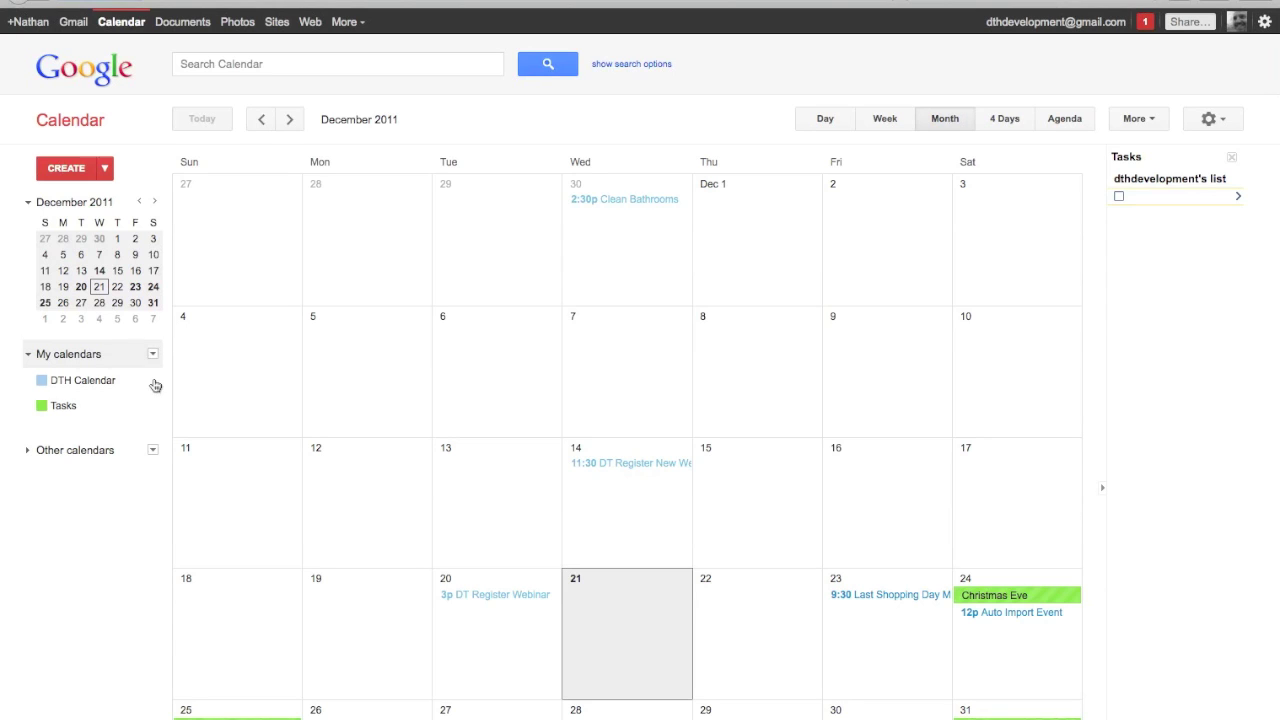
{"action": "left_click", "coordinate": [153, 356]}
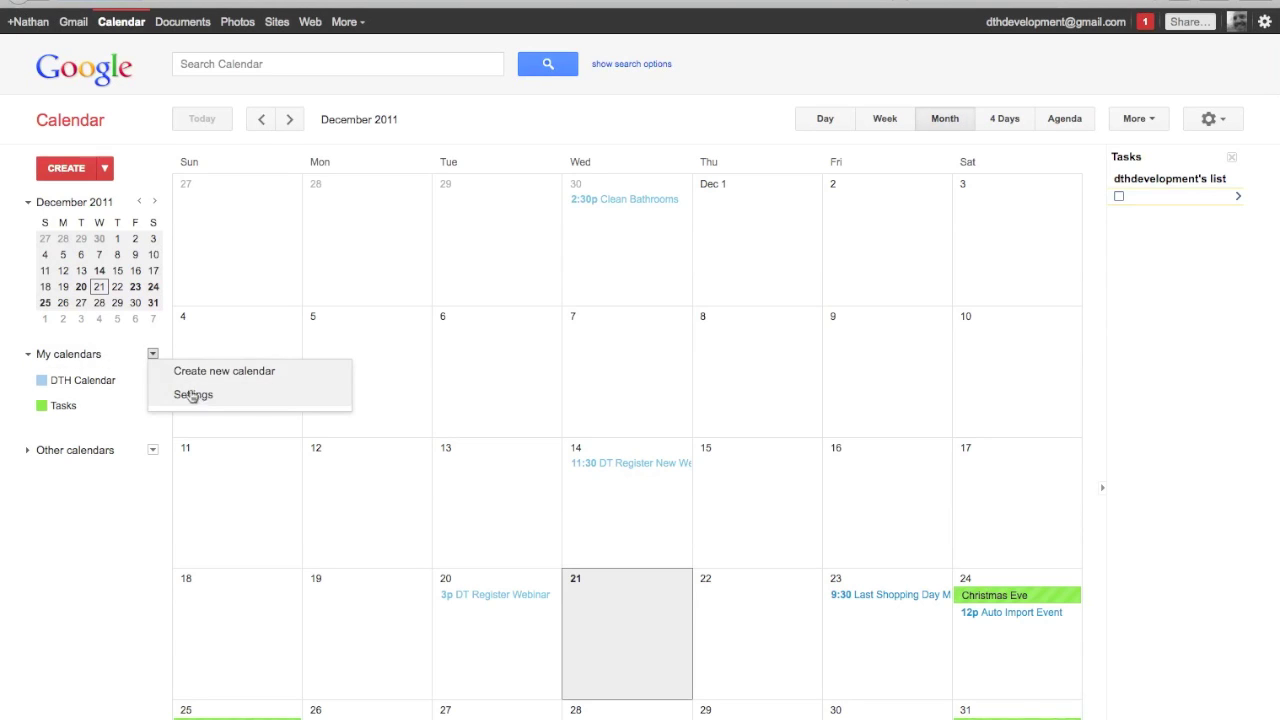
{"action": "left_click", "coordinate": [197, 401]}
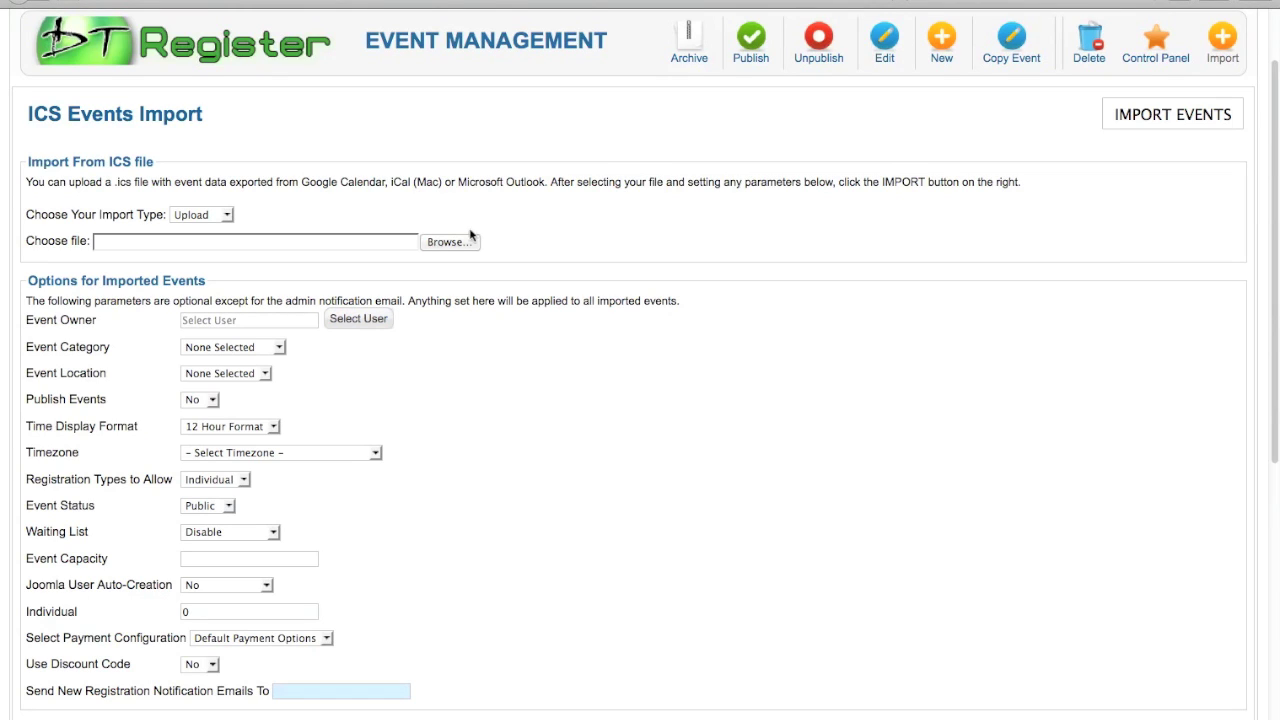
Attach the DTH Calendar .ics file from the Downloads folder and attempt the import.
{"action": "left_click", "coordinate": [433, 243]}
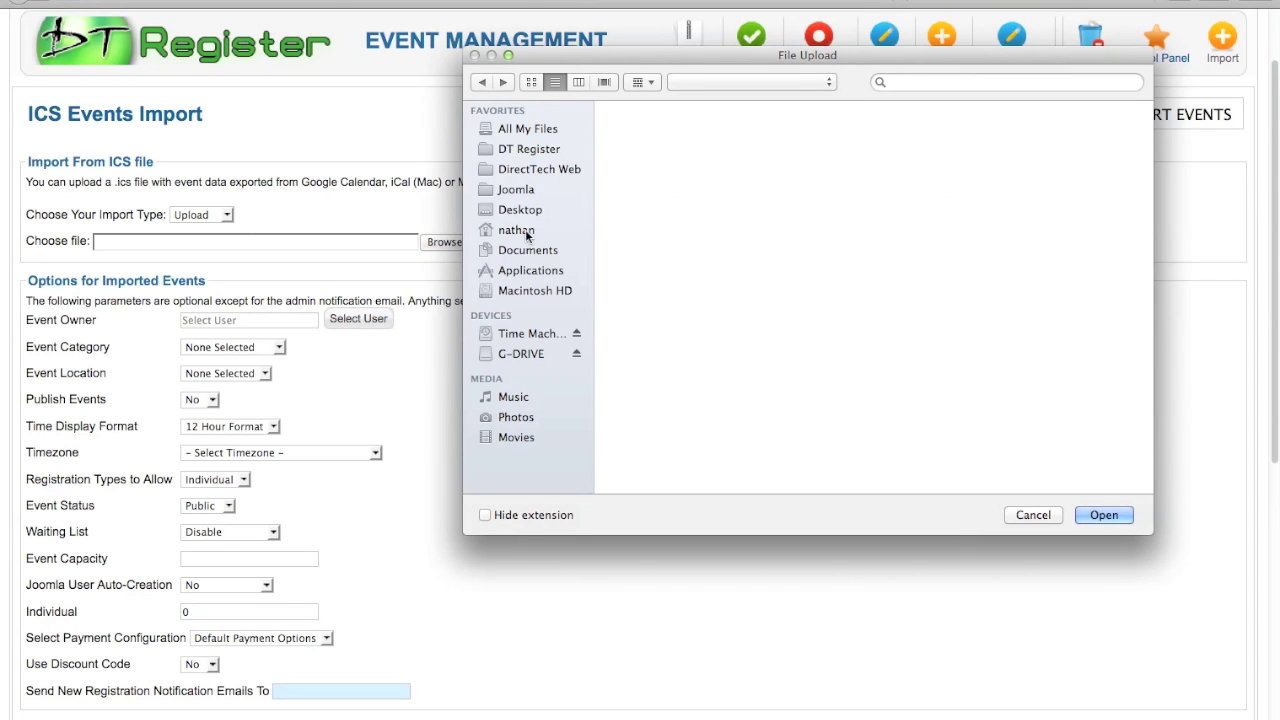
{"action": "left_click", "coordinate": [517, 231]}
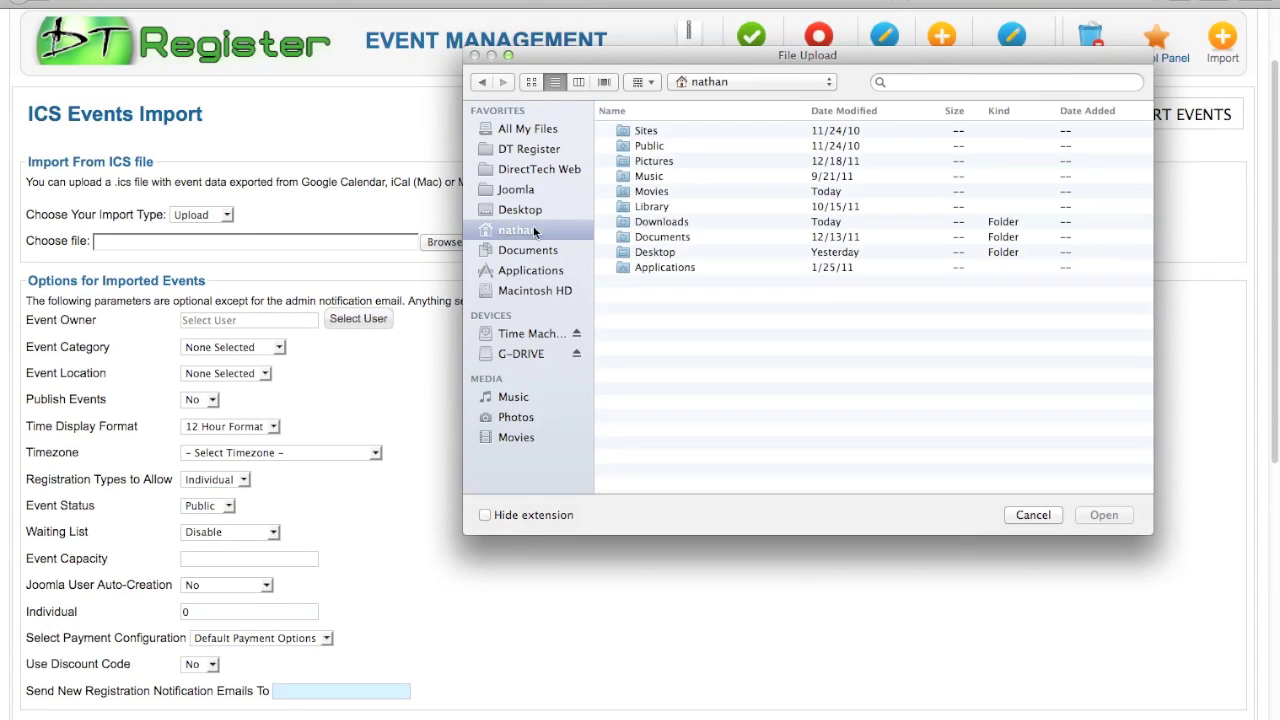
{"action": "double_click", "coordinate": [655, 222]}
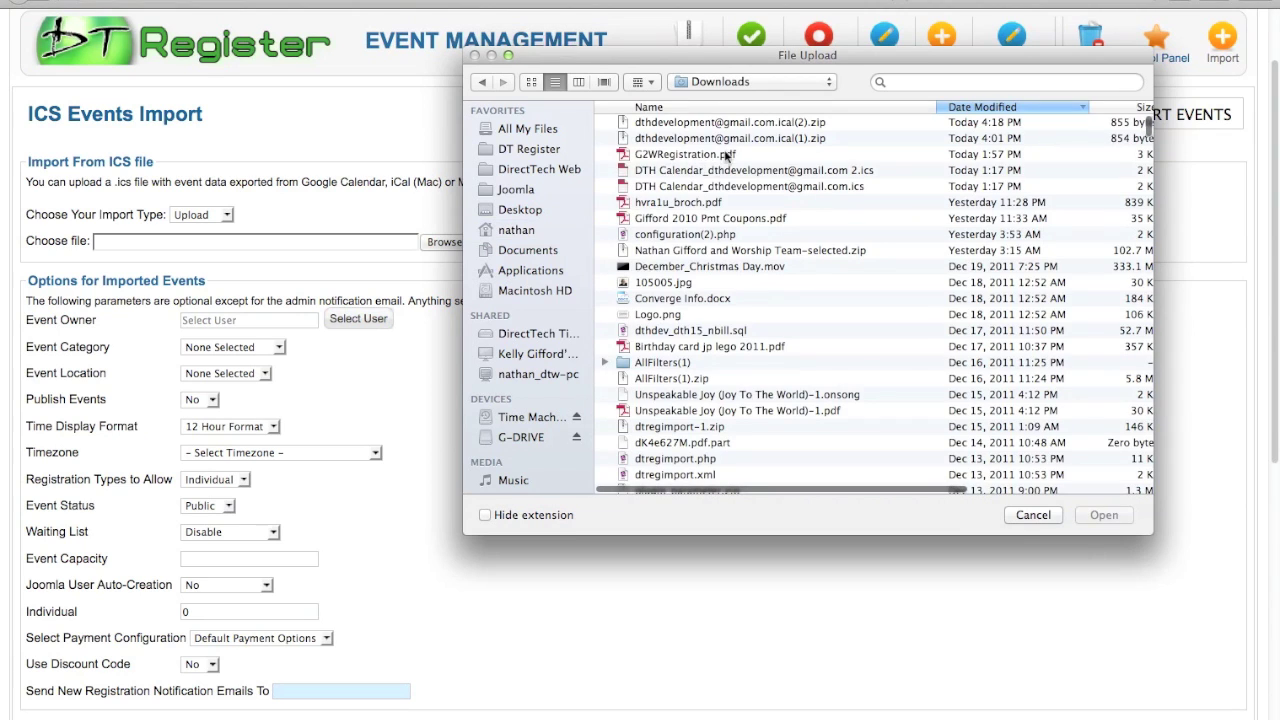
{"action": "left_click", "coordinate": [708, 172]}
{"action": "left_click", "coordinate": [1106, 517]}
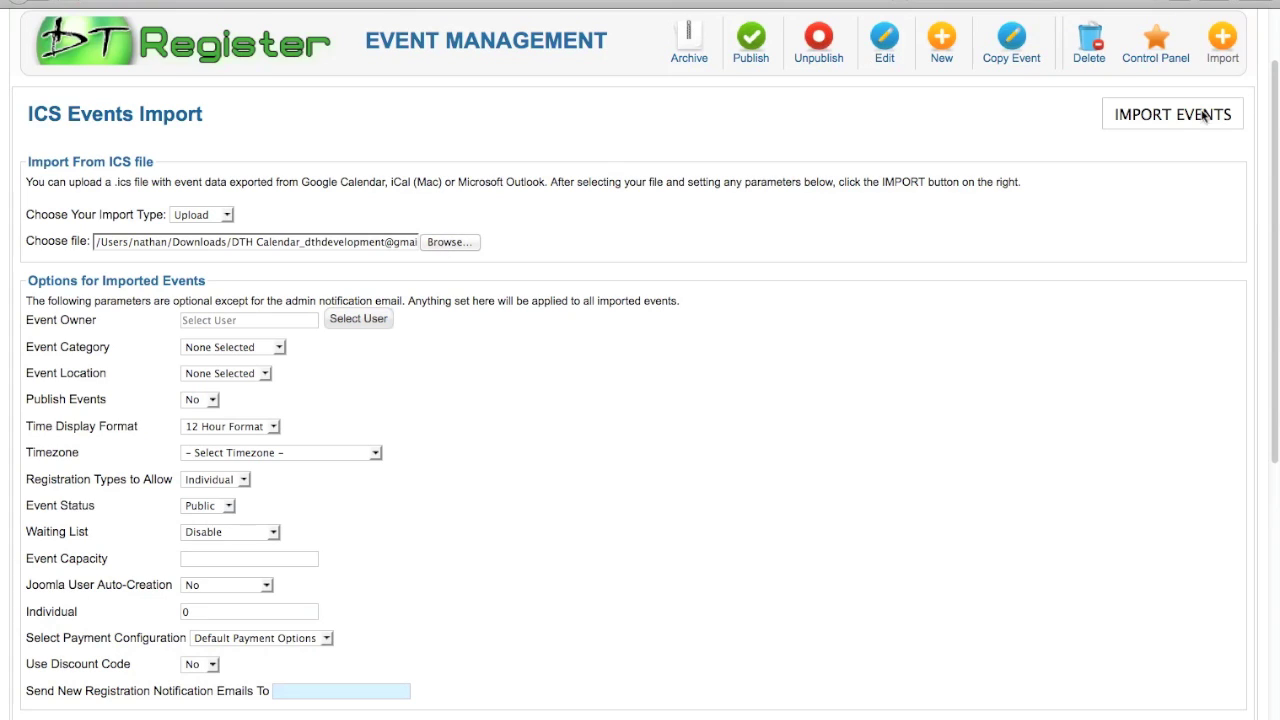
{"action": "left_click", "coordinate": [1167, 116]}
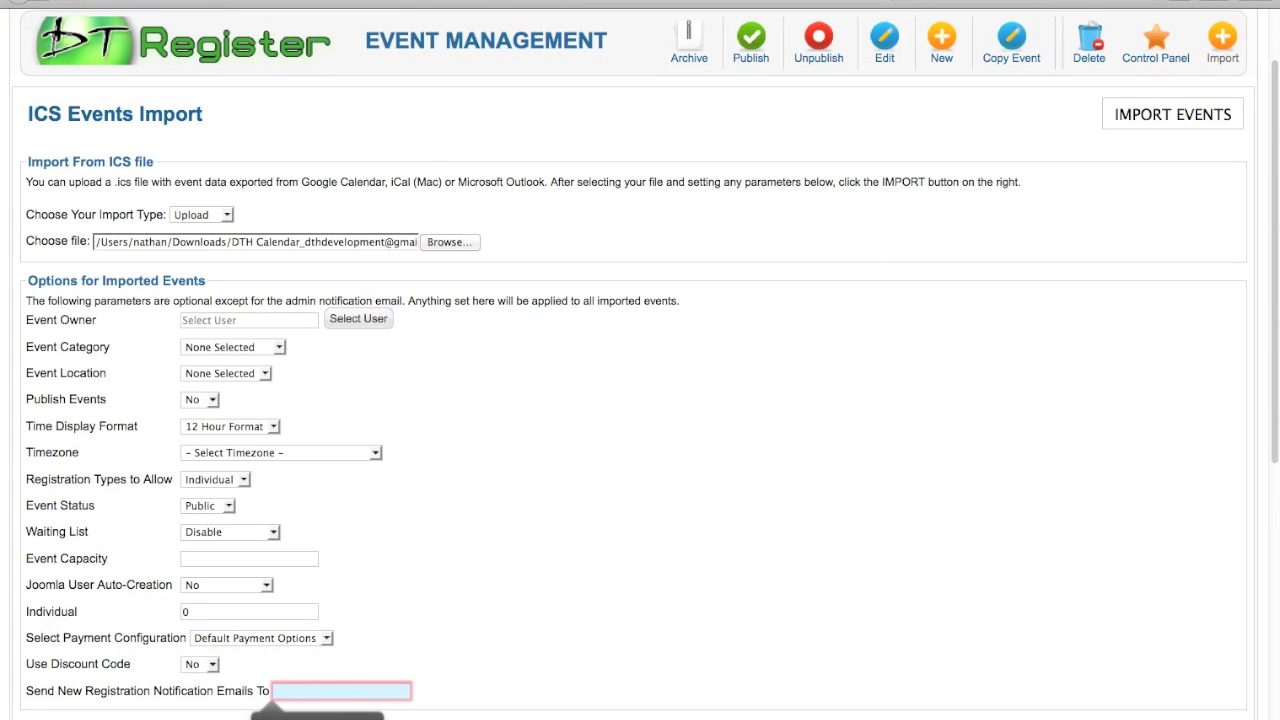
Enter the admin notification e-mail, choose Testing Category and Private status, then import the events.
{"action": "type", "text": "tes"}
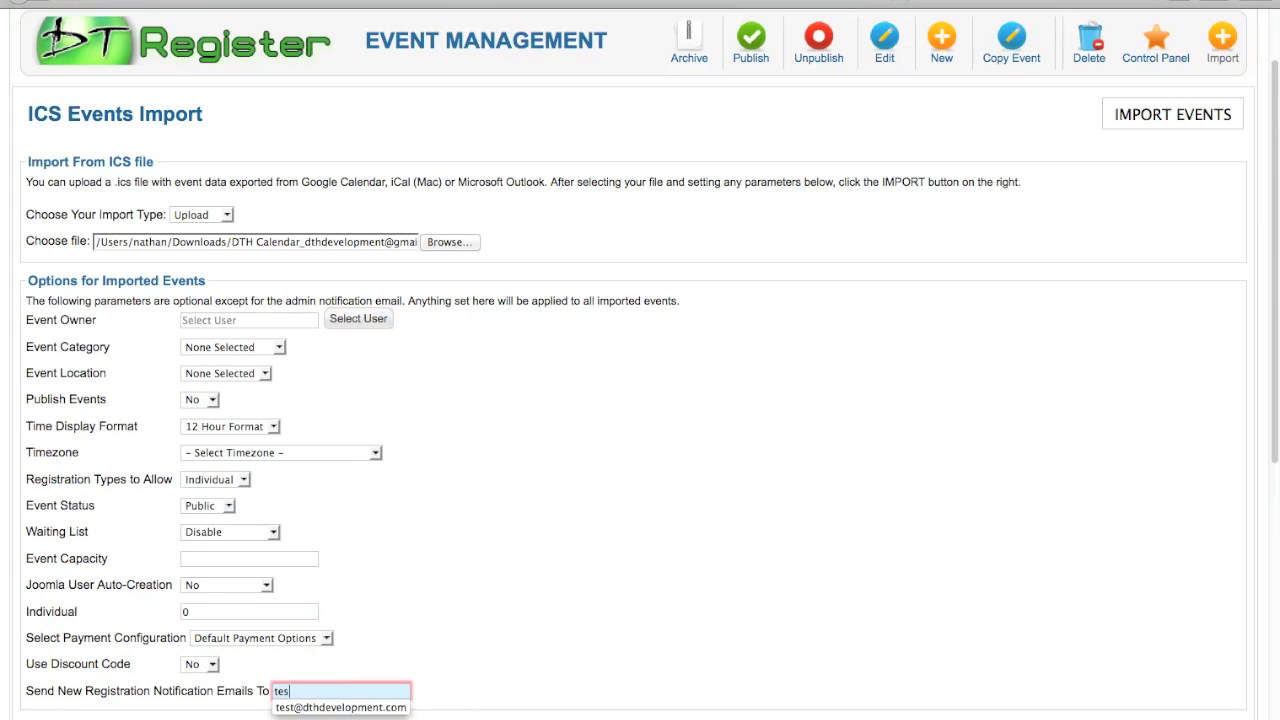
{"action": "type", "text": "t@"}
{"action": "left_click", "coordinate": [340, 707]}
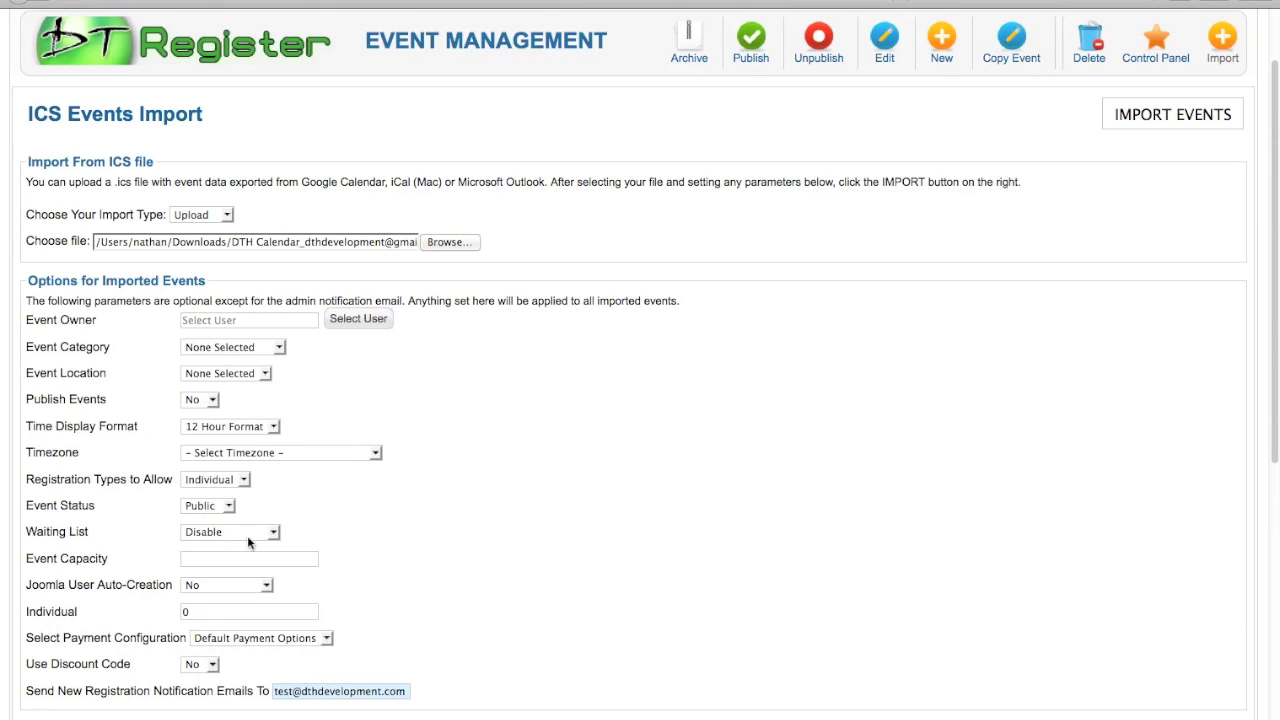
{"action": "left_click", "coordinate": [273, 348]}
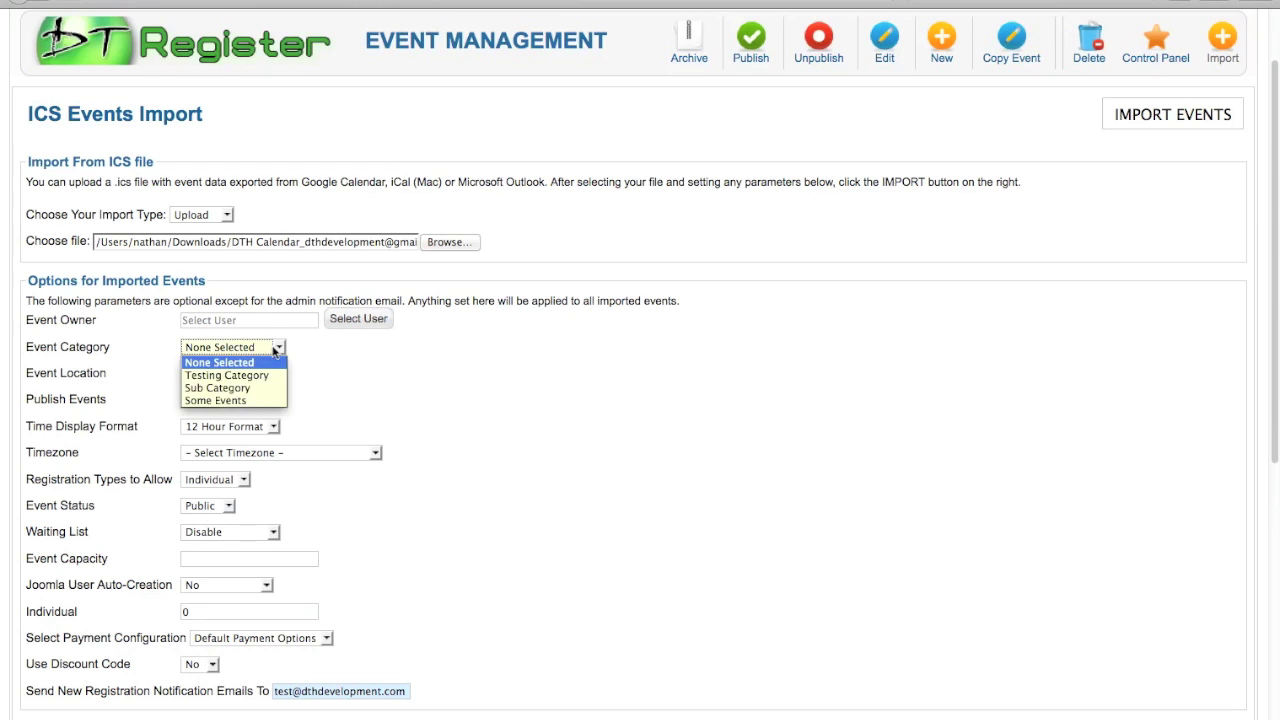
{"action": "left_click", "coordinate": [265, 370]}
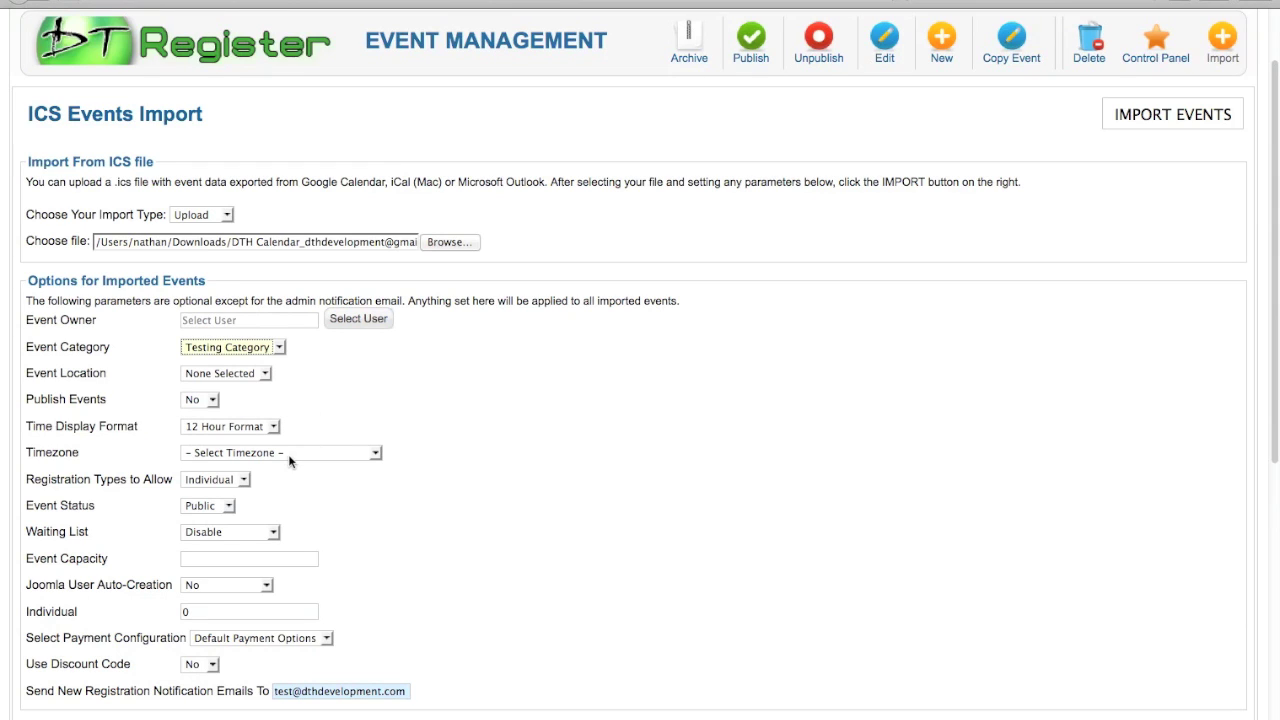
{"action": "left_click", "coordinate": [228, 506]}
{"action": "left_click", "coordinate": [221, 537]}
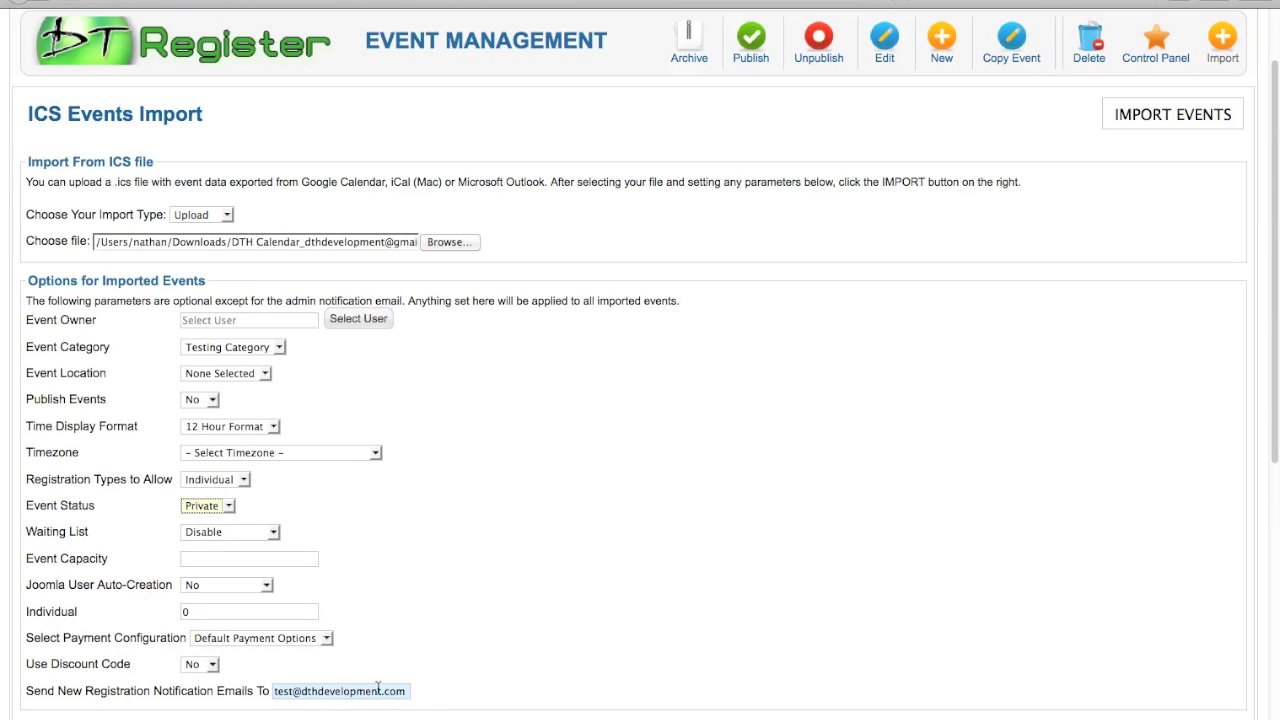
{"action": "left_click", "coordinate": [1180, 114]}
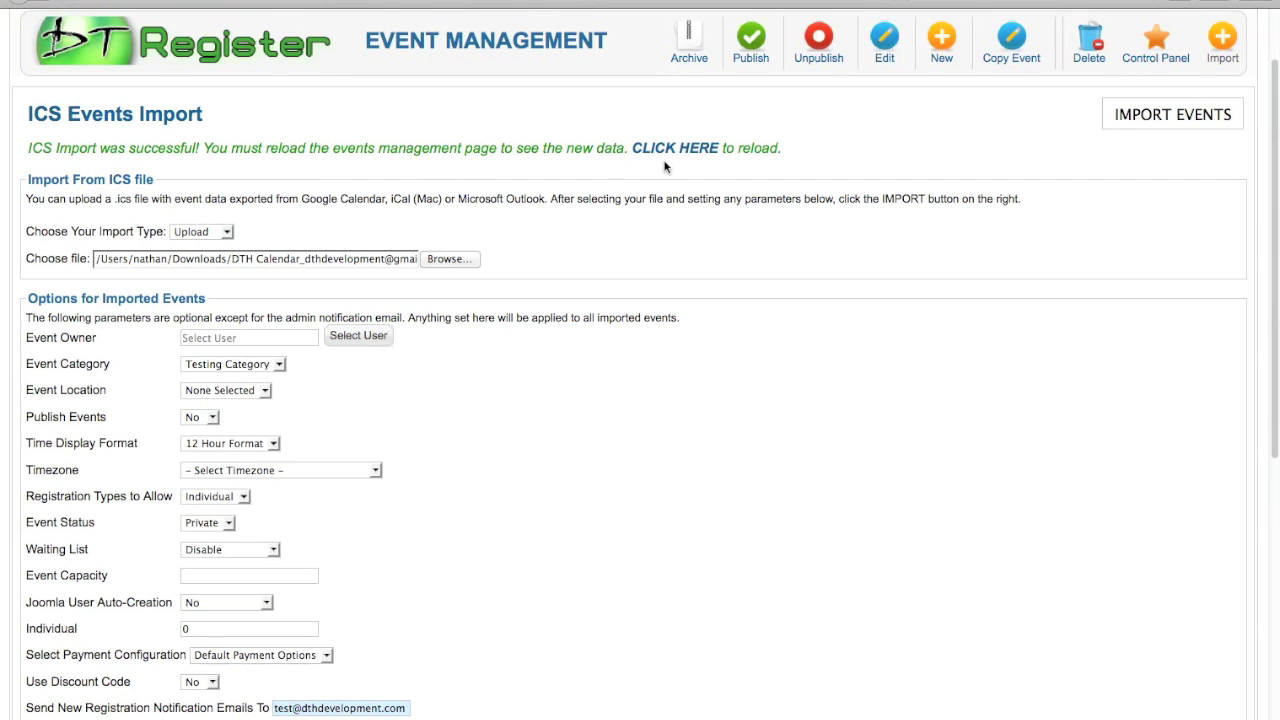
Reload the event list from the success message and scroll through the imported events.
{"action": "left_click", "coordinate": [690, 152]}
{"action": "scroll", "coordinate": [690, 309], "scroll_direction": "down", "scroll_amount": 2}
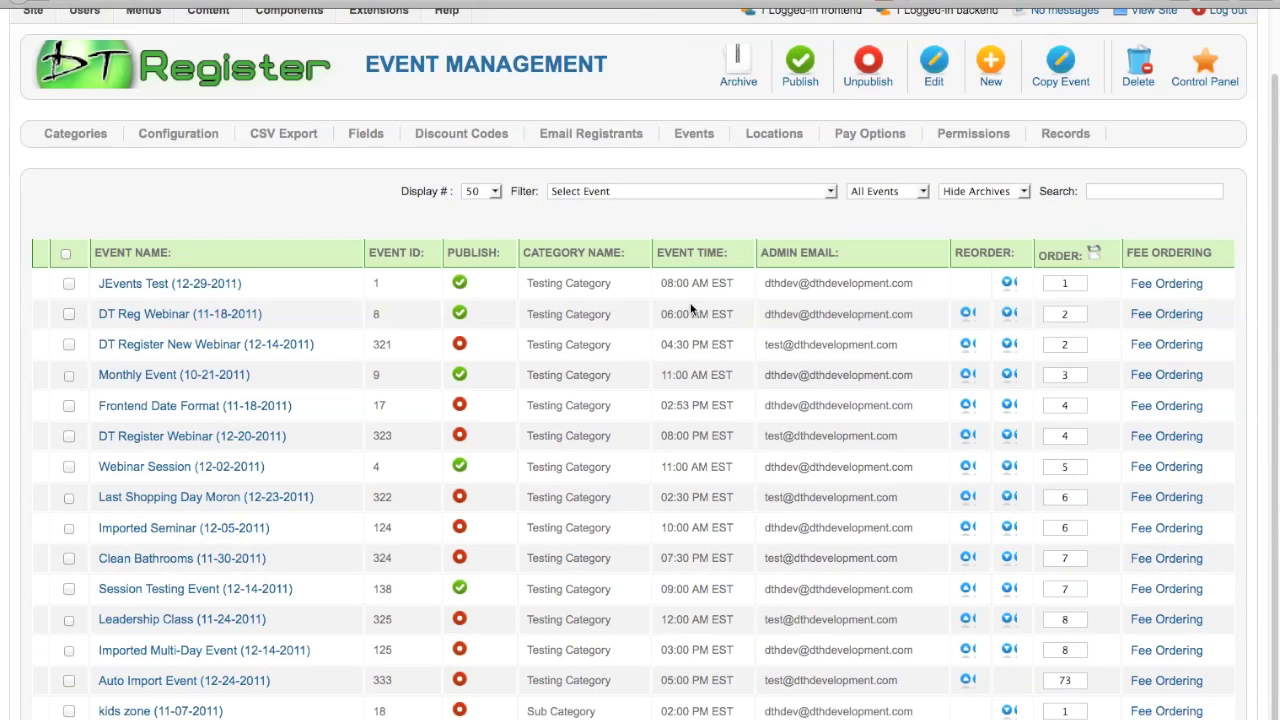
{"action": "scroll", "coordinate": [690, 309], "scroll_direction": "down", "scroll_amount": 3}
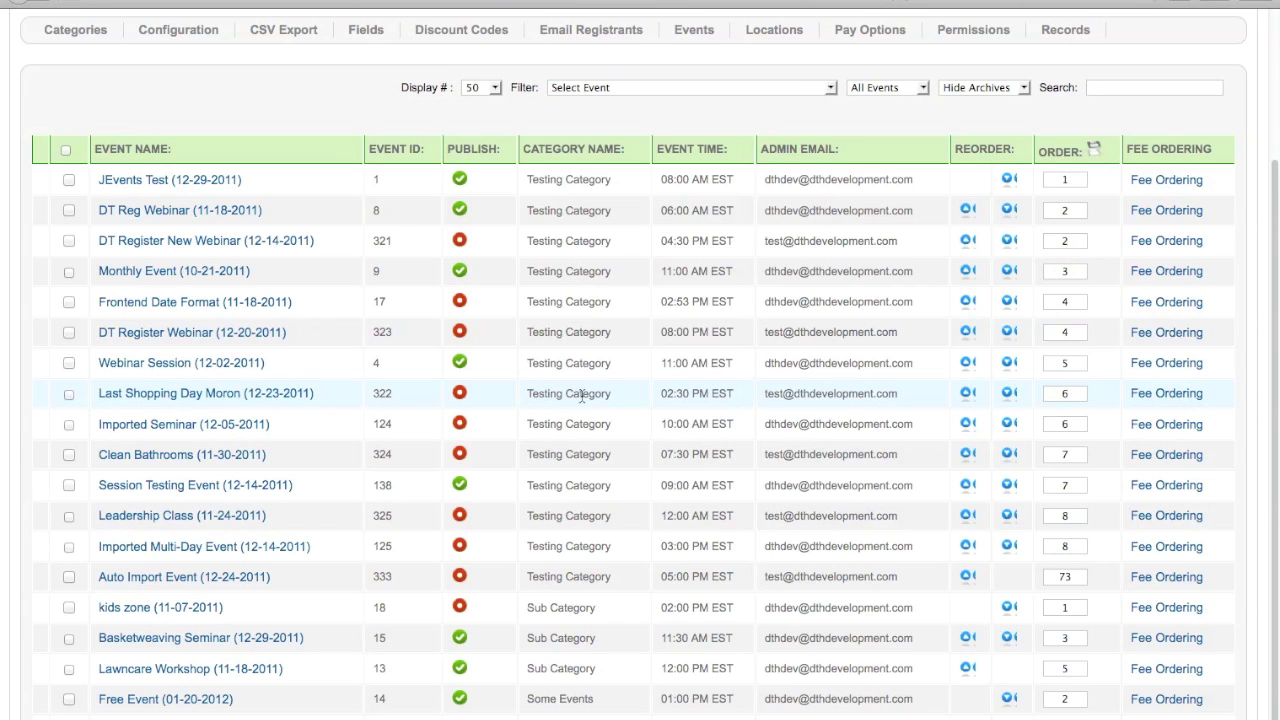
{"action": "scroll", "coordinate": [519, 400], "scroll_direction": "up", "scroll_amount": 4}
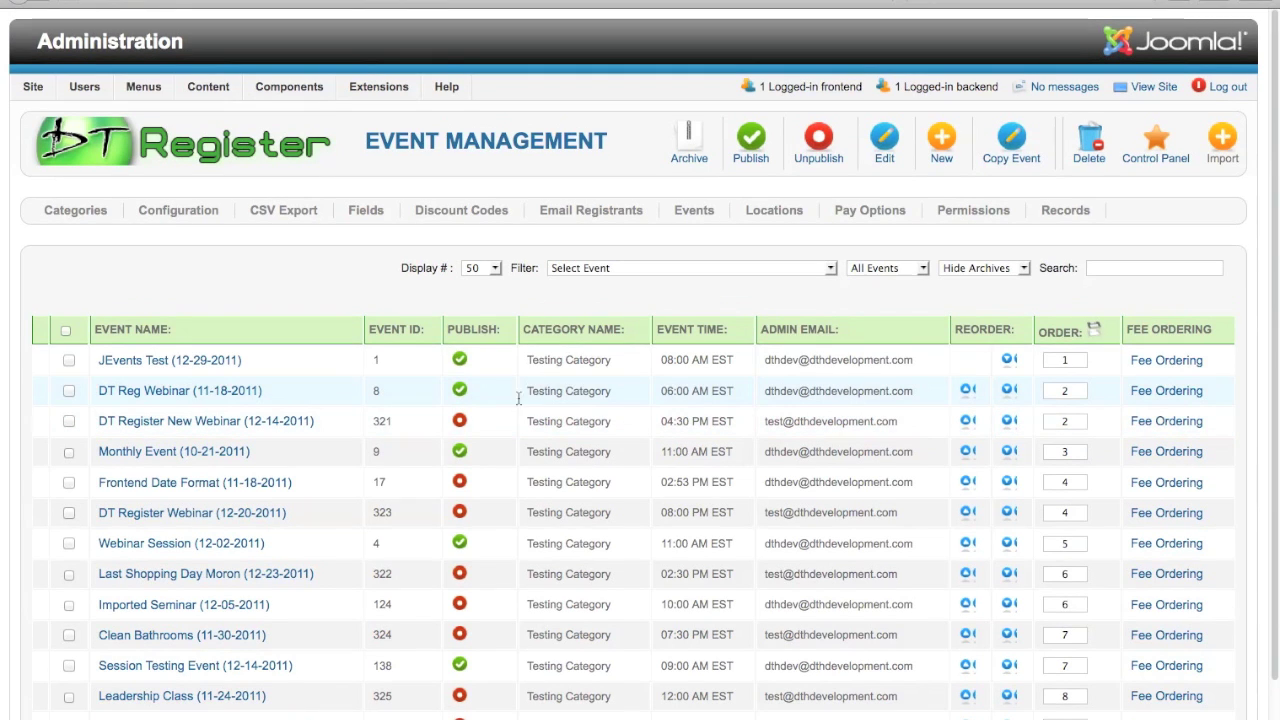
Use the DT Register Import toolbar button to reopen the ICS Events Import form.
{"action": "left_click", "coordinate": [1228, 146]}
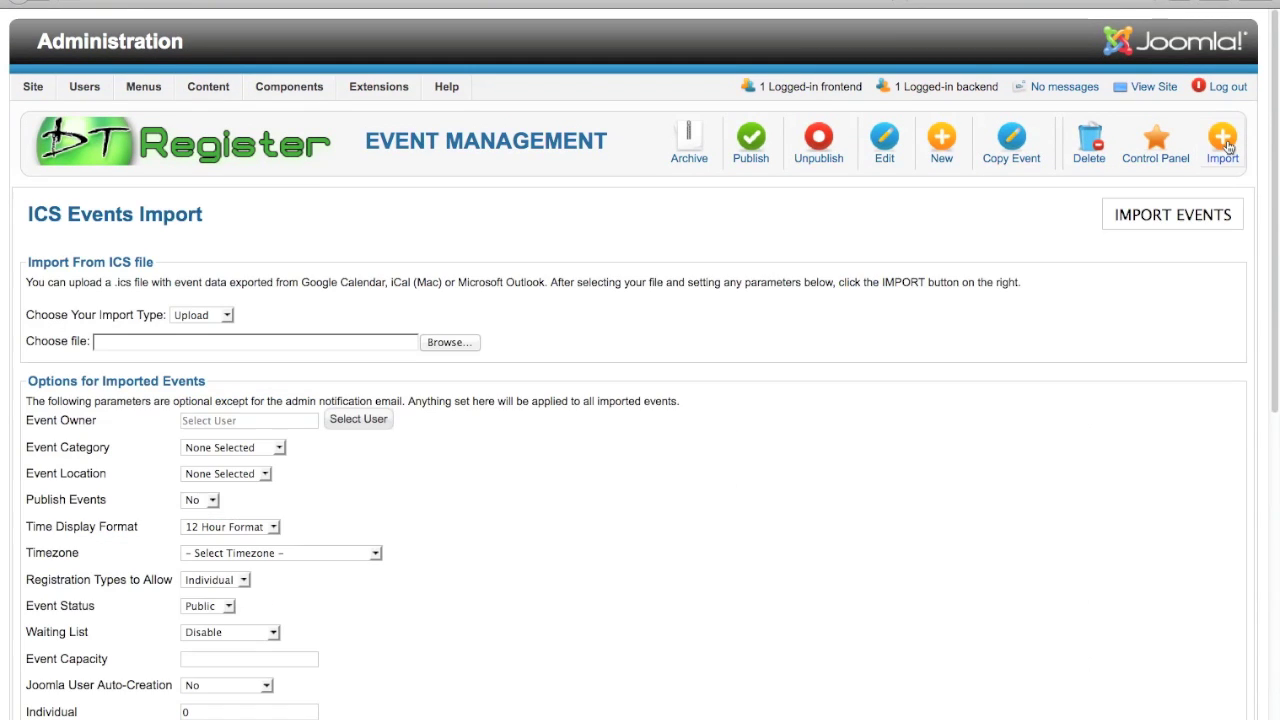
{"action": "scroll", "coordinate": [798, 394], "scroll_direction": "down", "scroll_amount": 2}
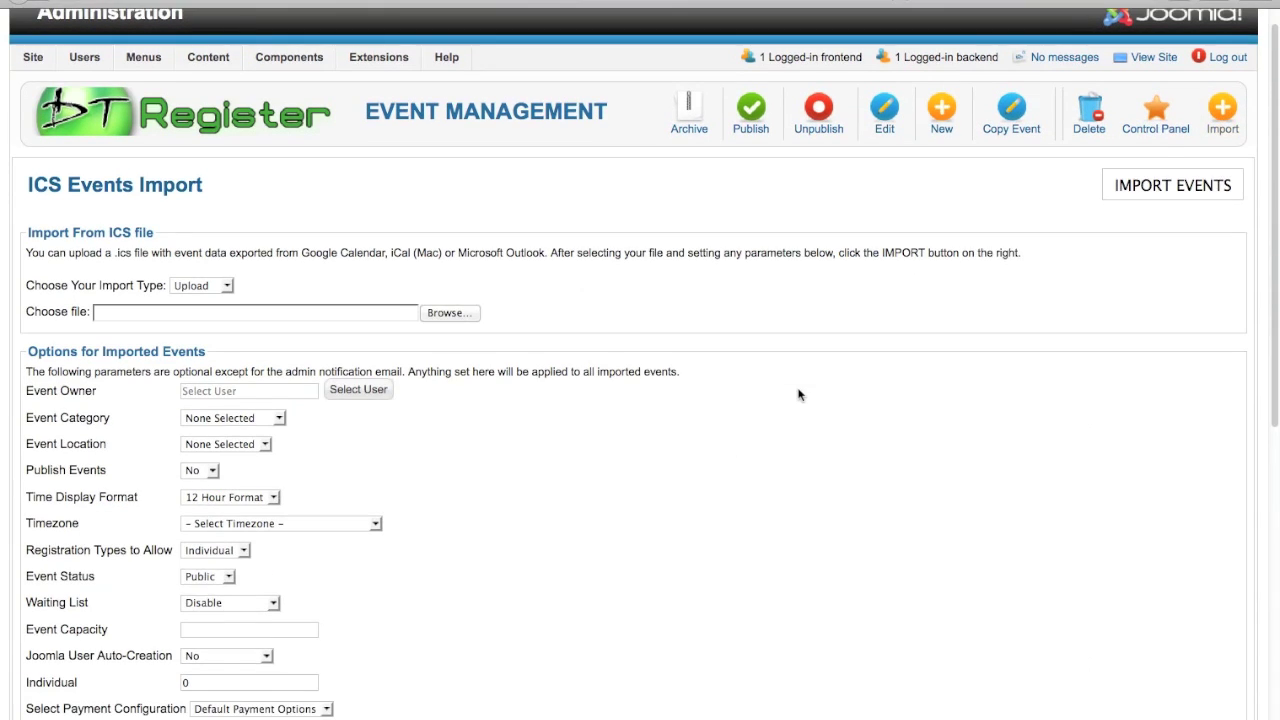